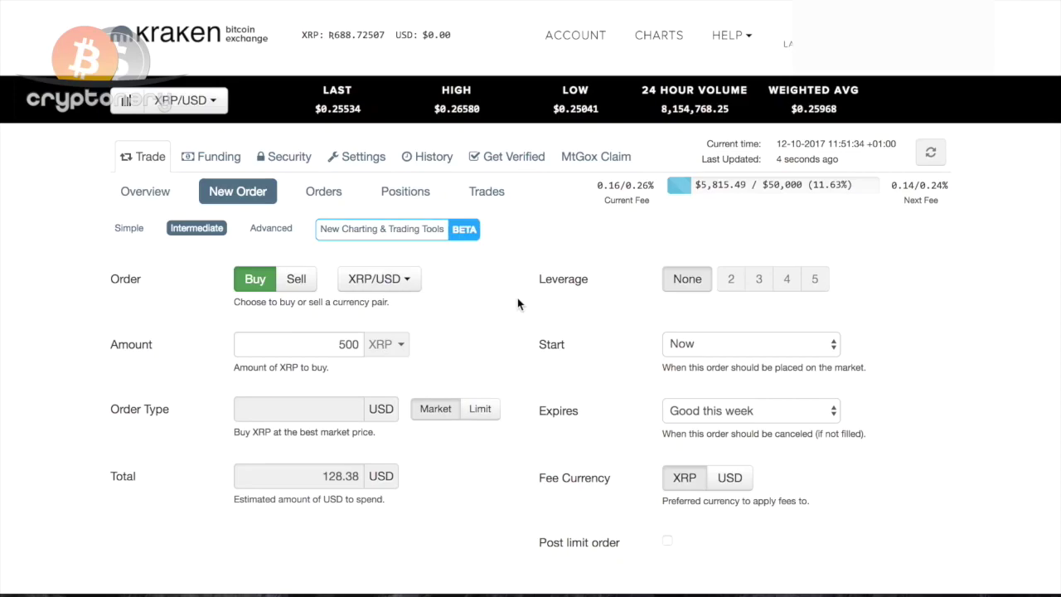
Step: Switch the New Order form to Advanced and scroll down to the Conditional Close section
{"action": "left_click", "coordinate": [256, 231]}
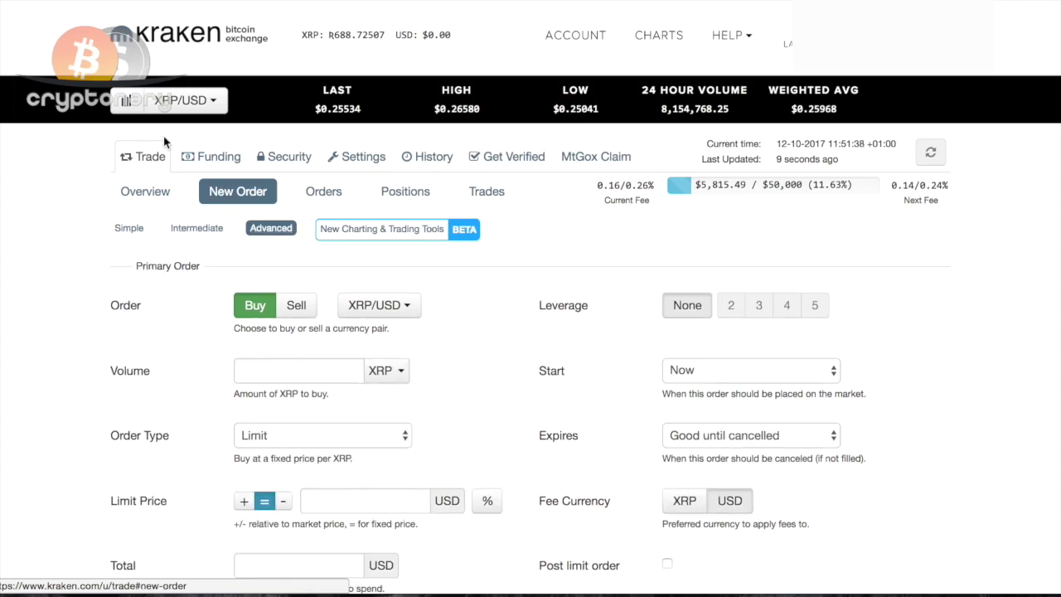
{"action": "scroll", "coordinate": [67, 349], "scroll_direction": "down", "scroll_amount": 1}
{"action": "scroll", "coordinate": [66, 349], "scroll_direction": "down", "scroll_amount": 3}
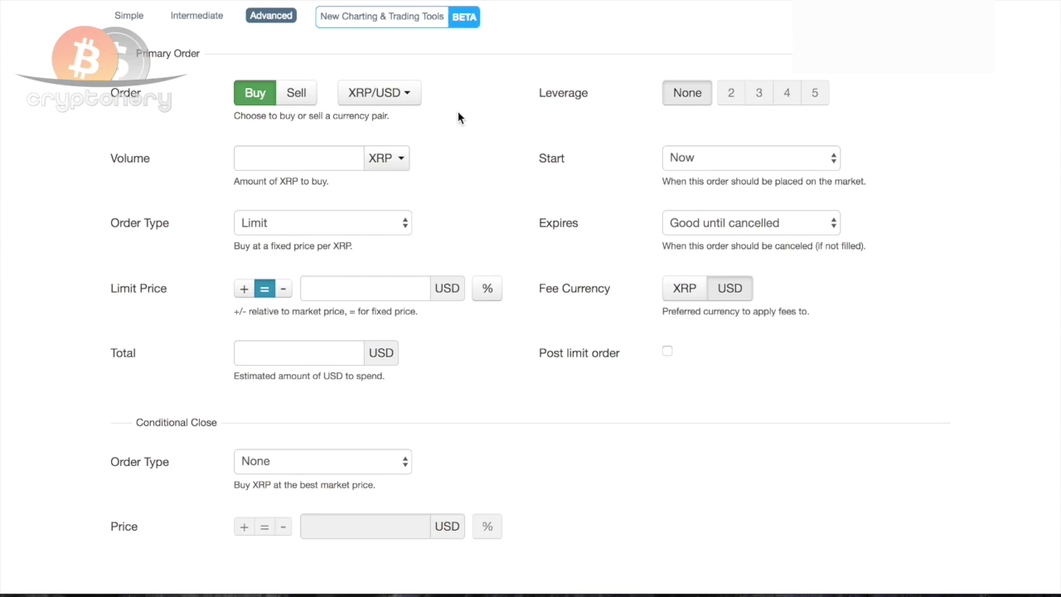
Step: Try Settle Position as the primary order type, then settle on Market
{"action": "left_click", "coordinate": [330, 229]}
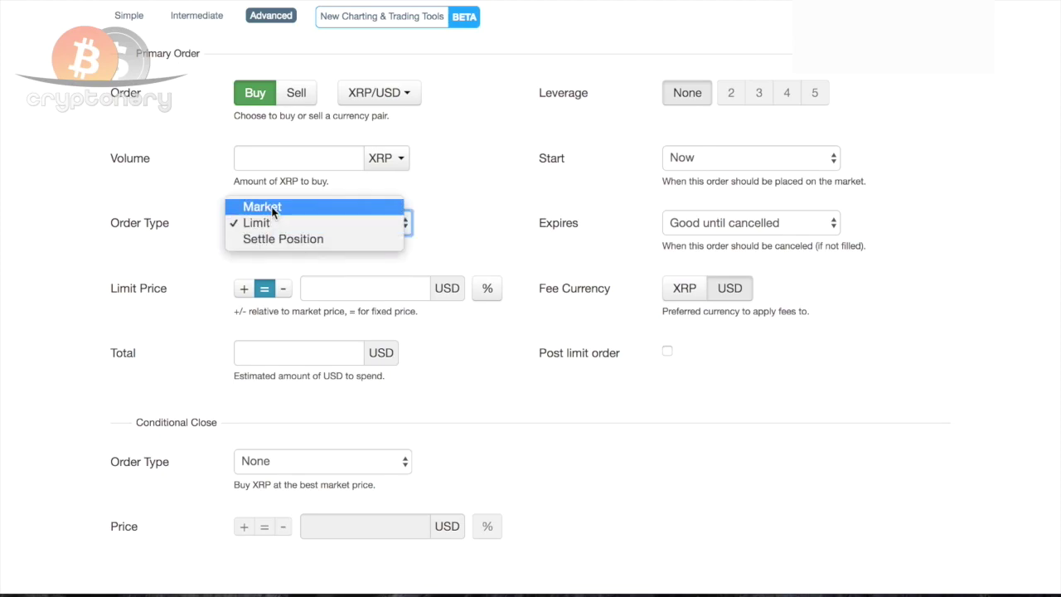
{"action": "left_click", "coordinate": [266, 241]}
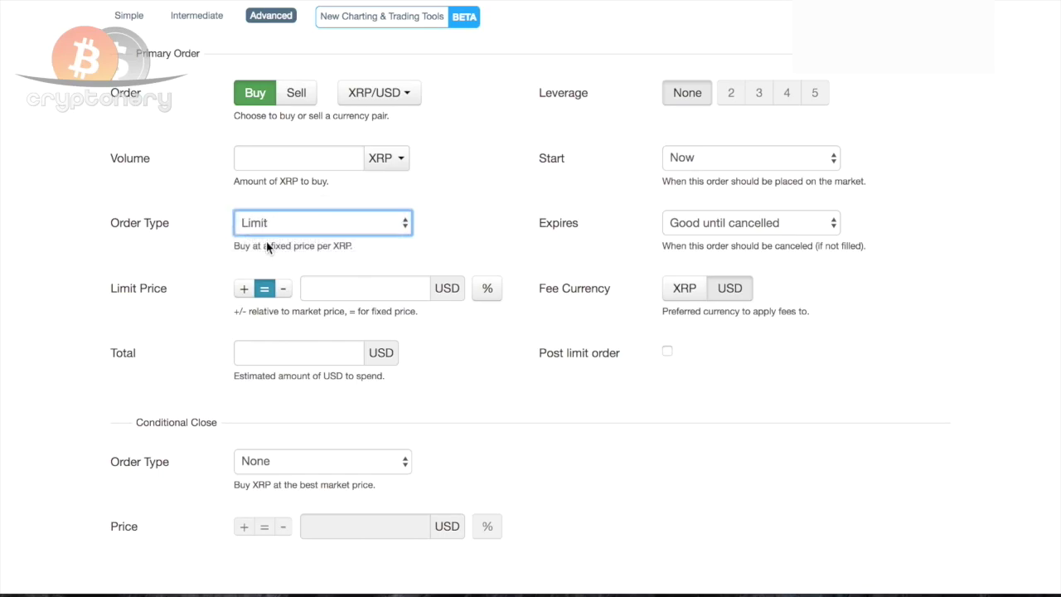
{"action": "left_click", "coordinate": [321, 225]}
{"action": "left_click", "coordinate": [247, 192]}
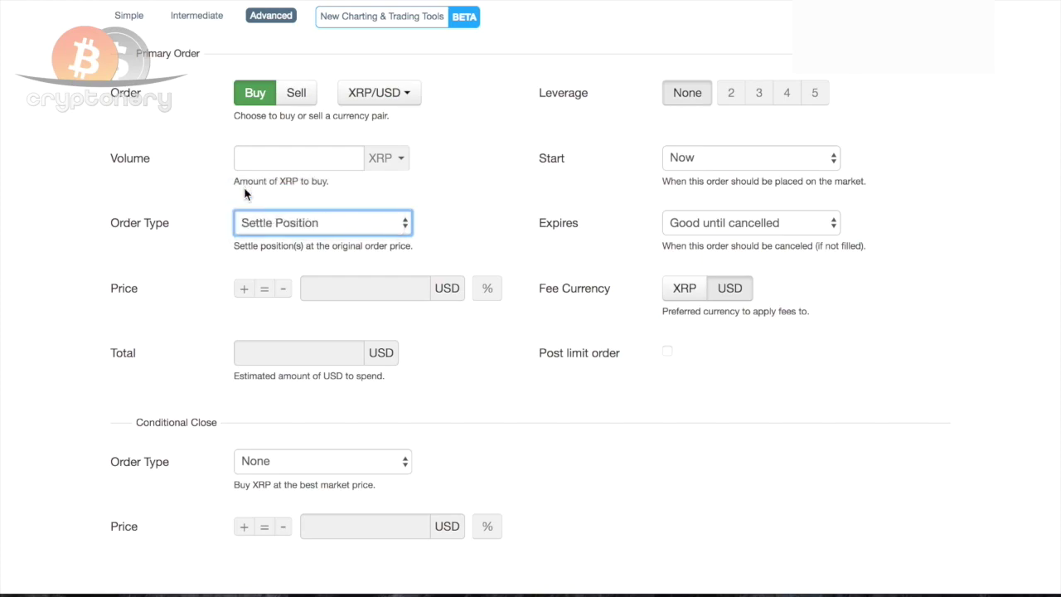
{"action": "left_click", "coordinate": [445, 222]}
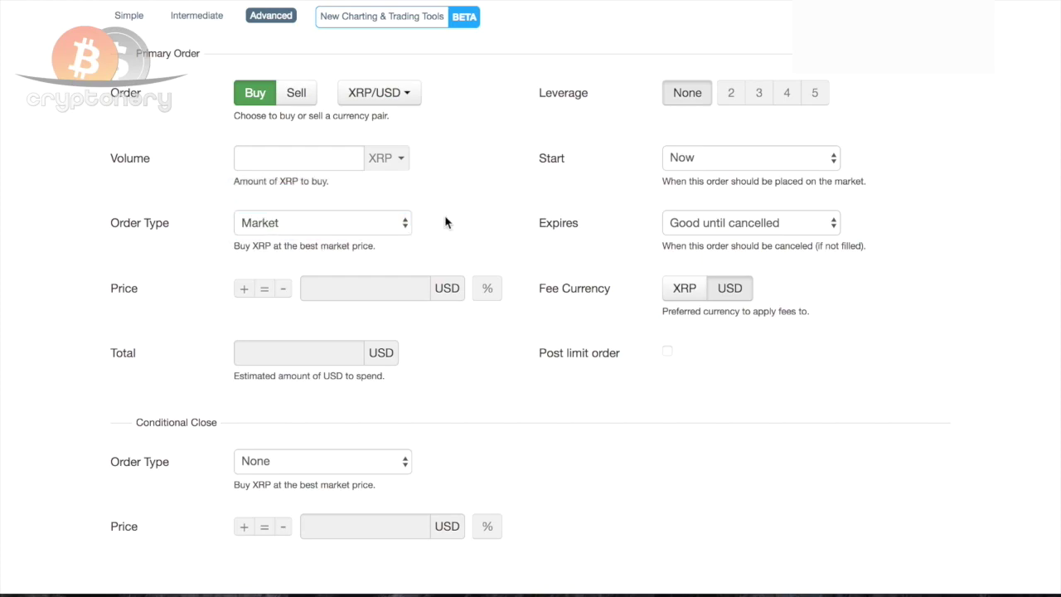
Step: Enter a volume of 5000 XRP, giving an estimated total of 1283.80 USD
{"action": "left_click", "coordinate": [290, 158]}
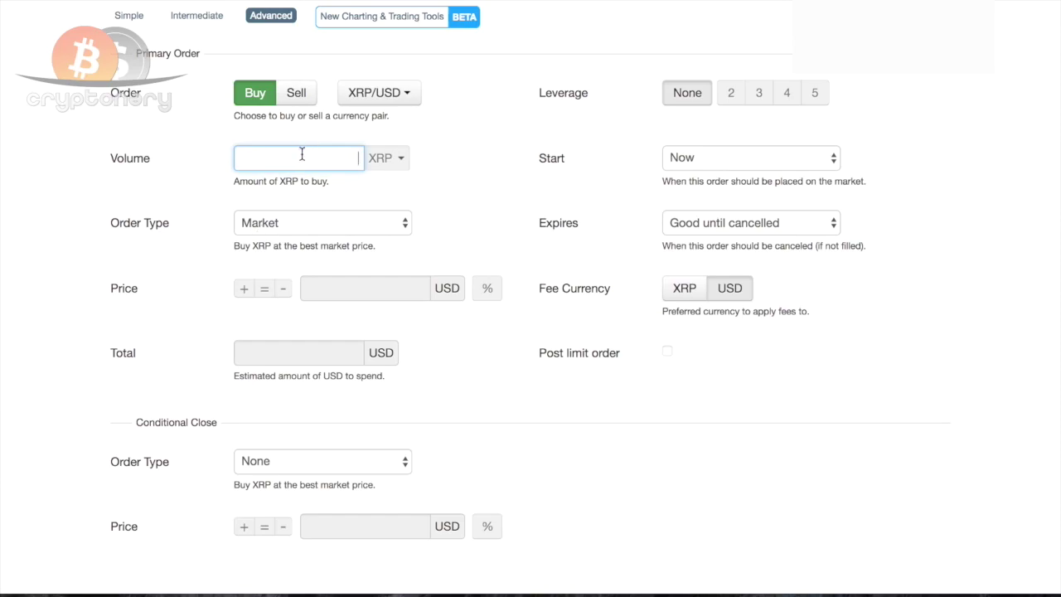
{"action": "type", "text": "5000"}
{"action": "left_click", "coordinate": [437, 364]}
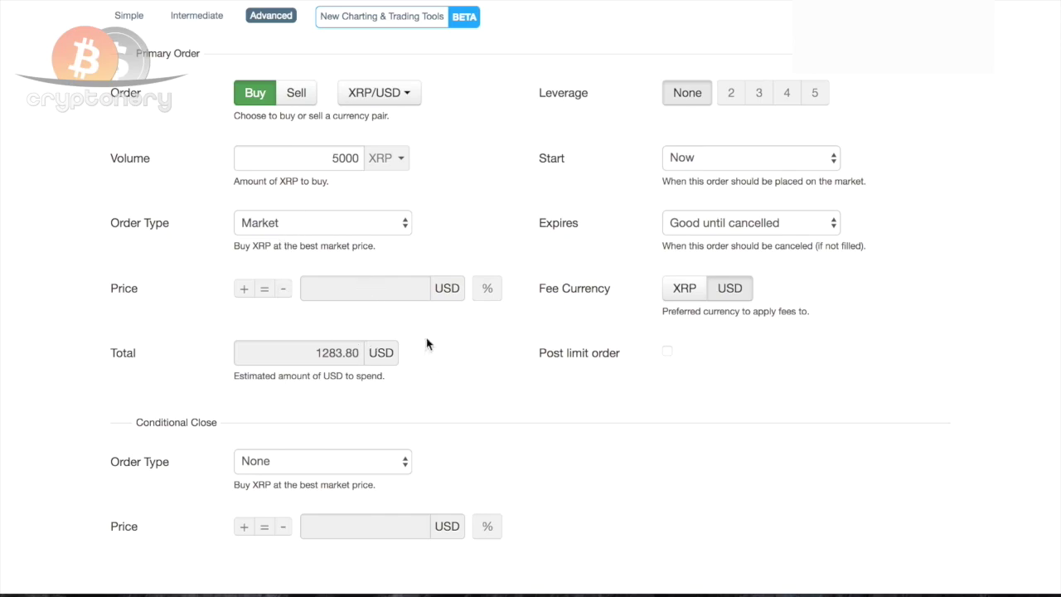
{"action": "left_click", "coordinate": [295, 230]}
{"action": "left_click", "coordinate": [289, 238]}
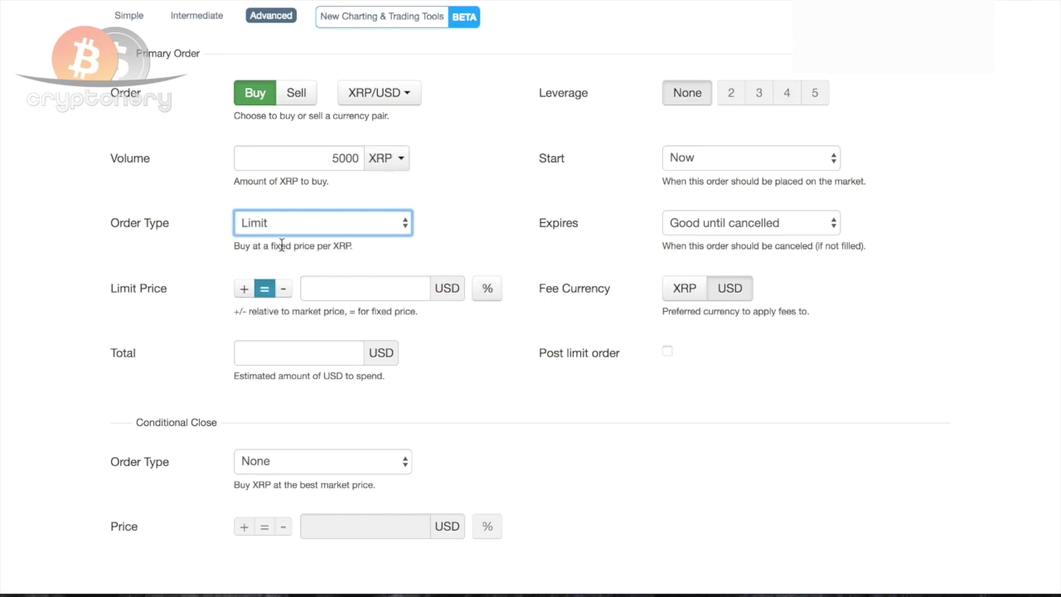
{"action": "left_click", "coordinate": [329, 288]}
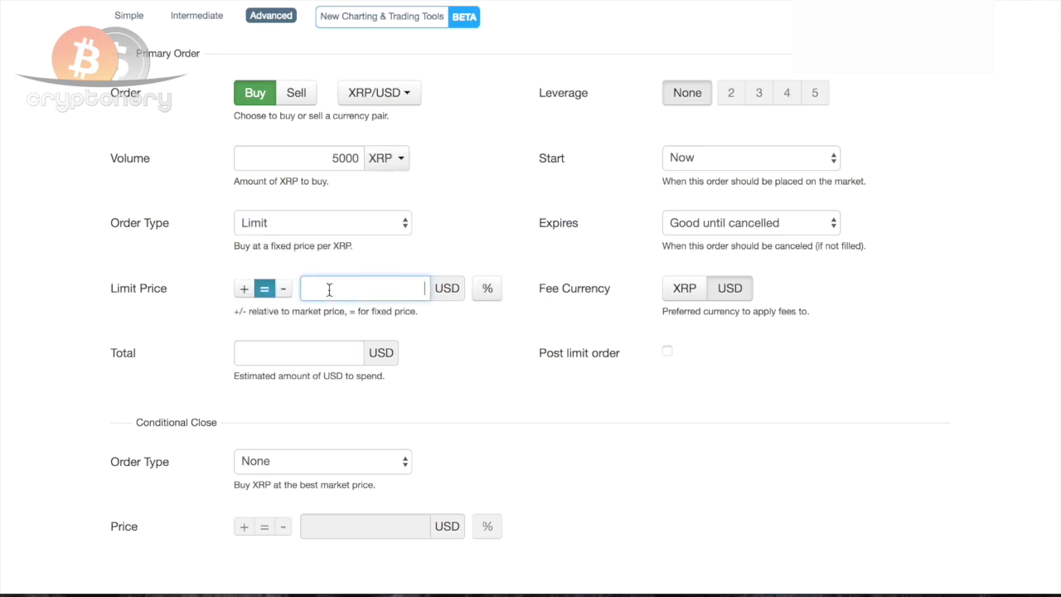
{"action": "left_click", "coordinate": [483, 216]}
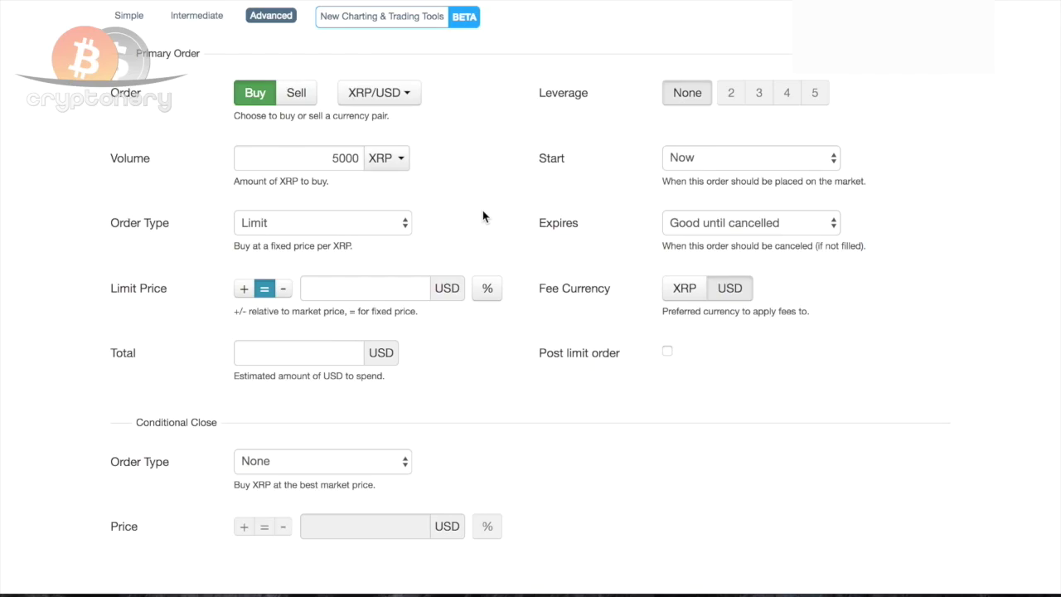
{"action": "left_click", "coordinate": [379, 288]}
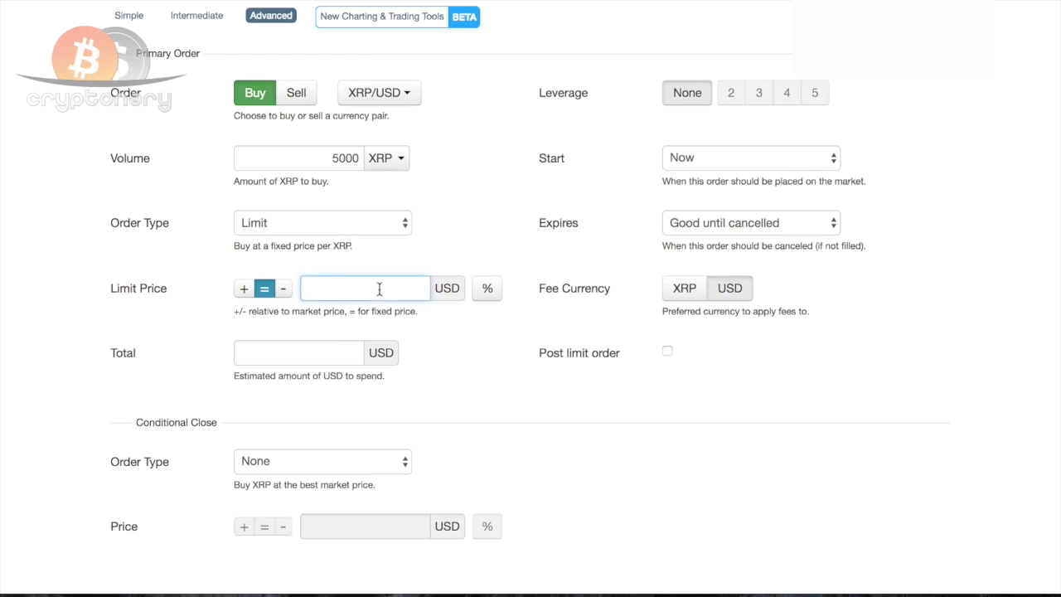
{"action": "left_click", "coordinate": [283, 288]}
{"action": "left_click", "coordinate": [331, 288]}
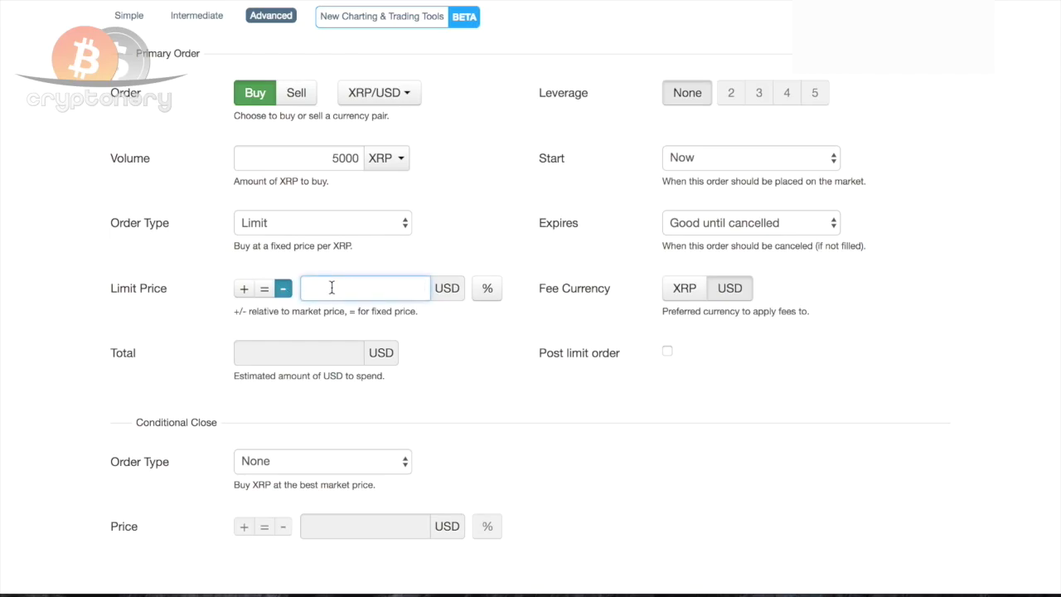
{"action": "left_click", "coordinate": [244, 289]}
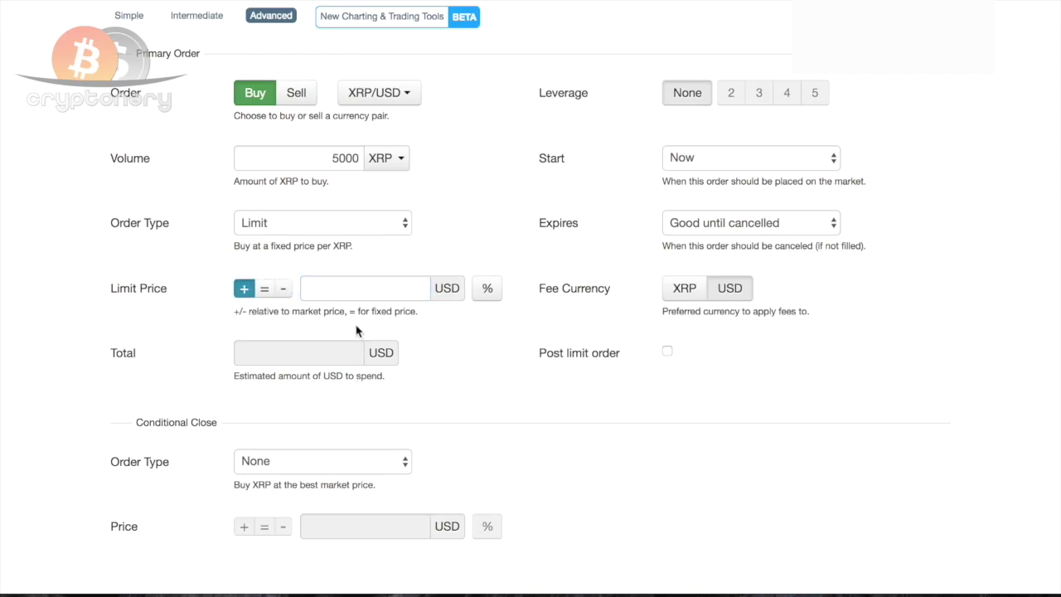
{"action": "left_click", "coordinate": [265, 290]}
{"action": "left_click", "coordinate": [367, 286]}
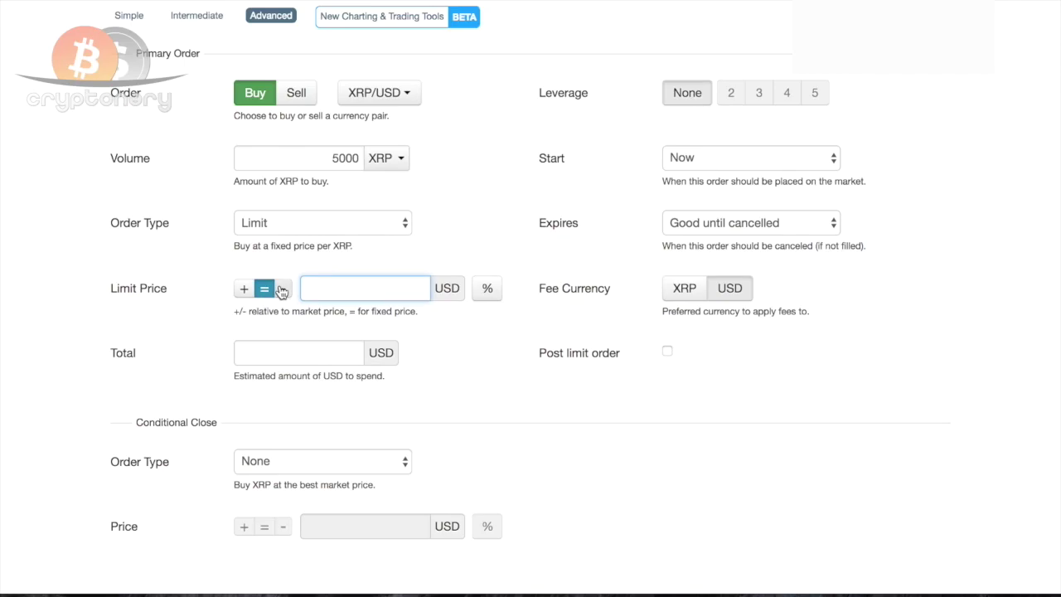
{"action": "left_click", "coordinate": [282, 288]}
{"action": "left_click", "coordinate": [244, 288]}
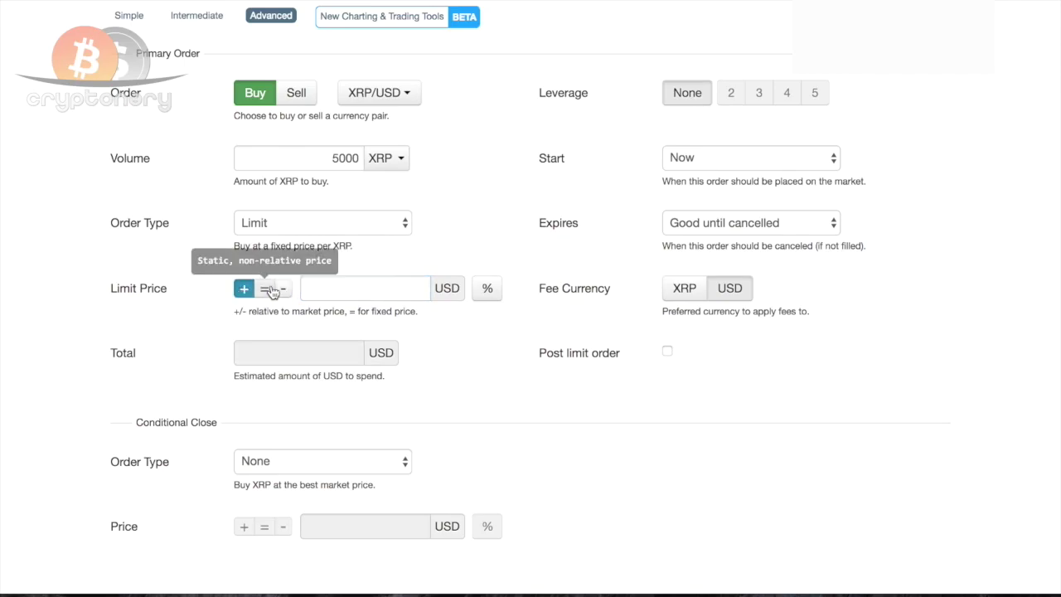
{"action": "left_click", "coordinate": [265, 290]}
{"action": "left_click", "coordinate": [374, 294]}
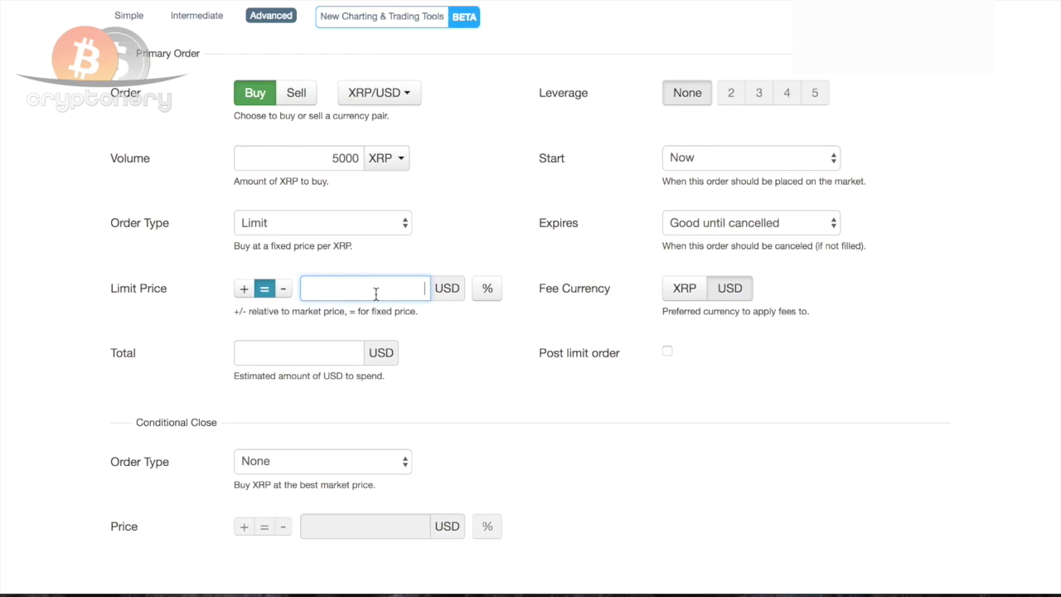
{"action": "left_click", "coordinate": [276, 224]}
{"action": "left_click", "coordinate": [251, 207]}
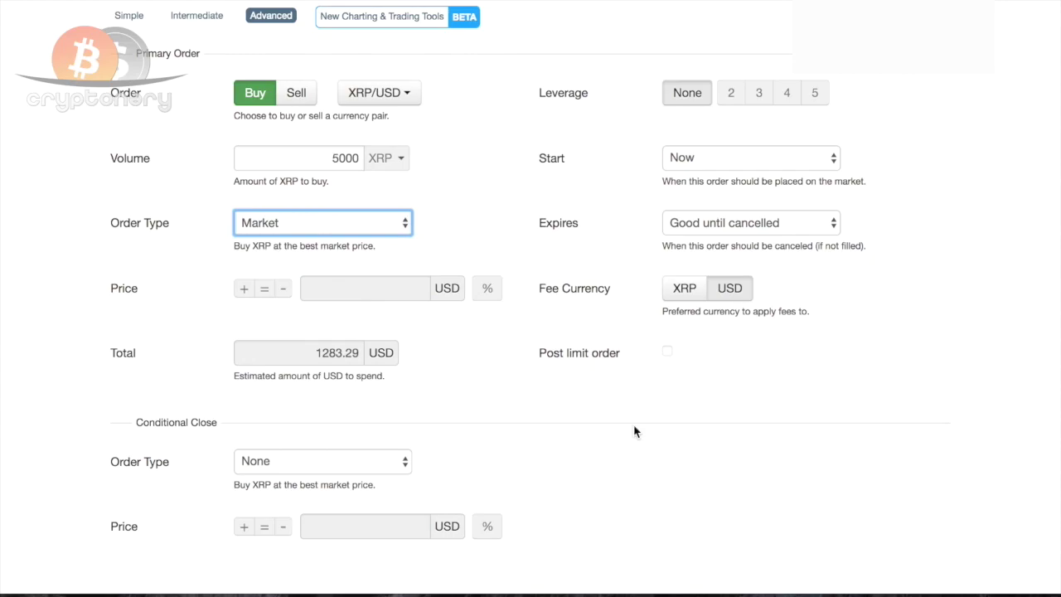
{"action": "left_click", "coordinate": [467, 214]}
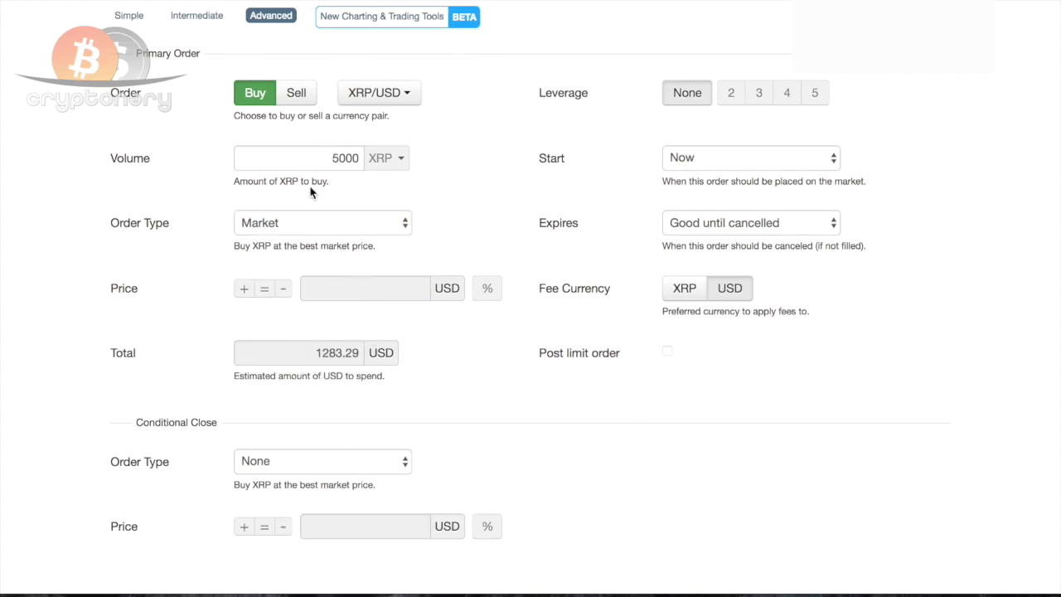
{"action": "scroll", "coordinate": [311, 191], "scroll_direction": "up", "scroll_amount": 1}
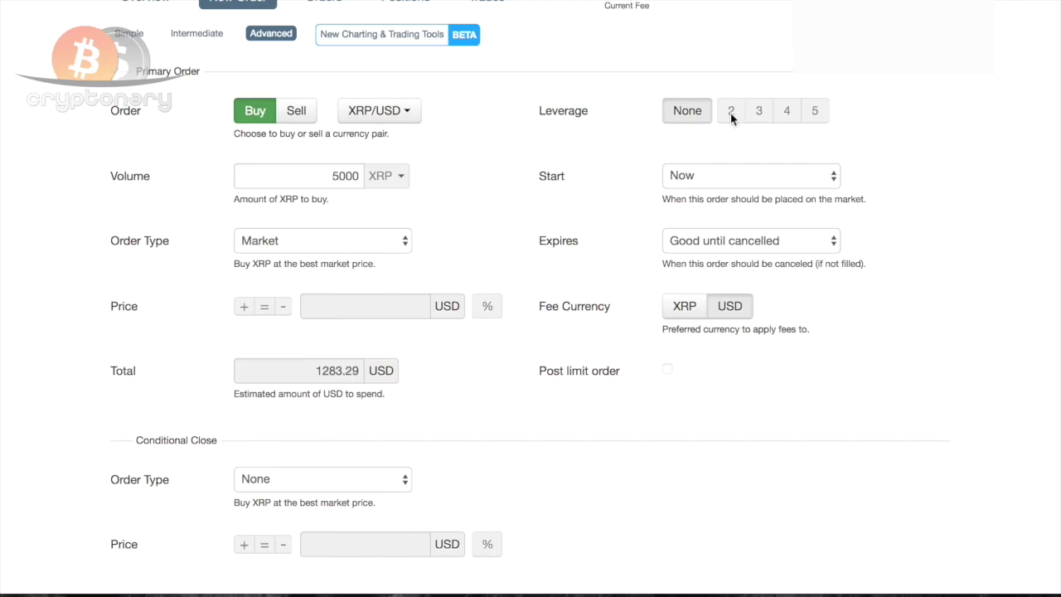
{"action": "scroll", "coordinate": [730, 113], "scroll_direction": "up", "scroll_amount": 3}
{"action": "left_click_drag", "start_coordinate": [301, 35], "coordinate": [413, 33]}
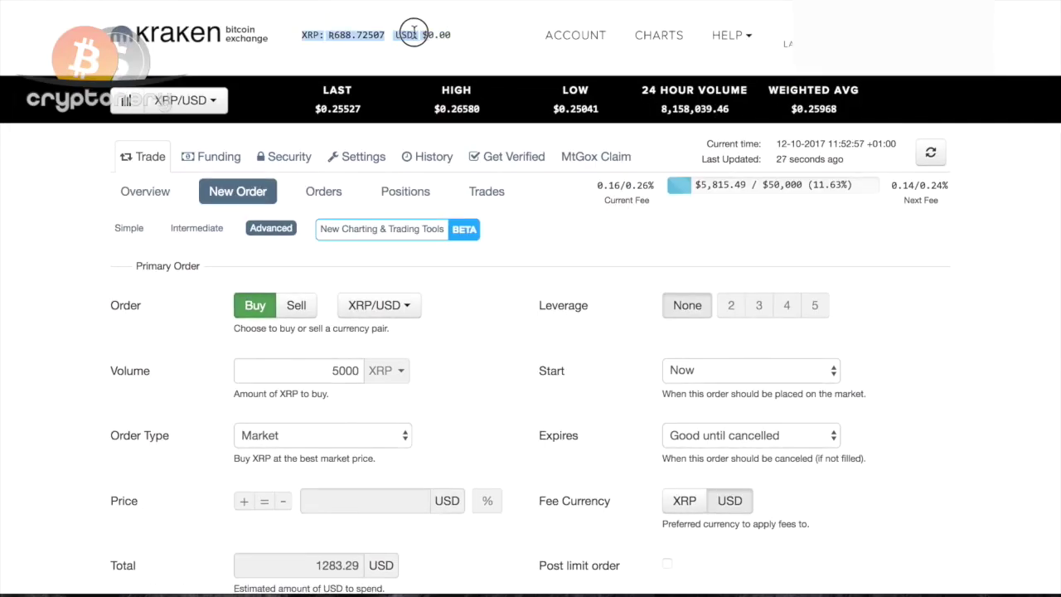
{"action": "left_click", "coordinate": [490, 40]}
{"action": "scroll", "coordinate": [489, 41], "scroll_direction": "down", "scroll_amount": 5}
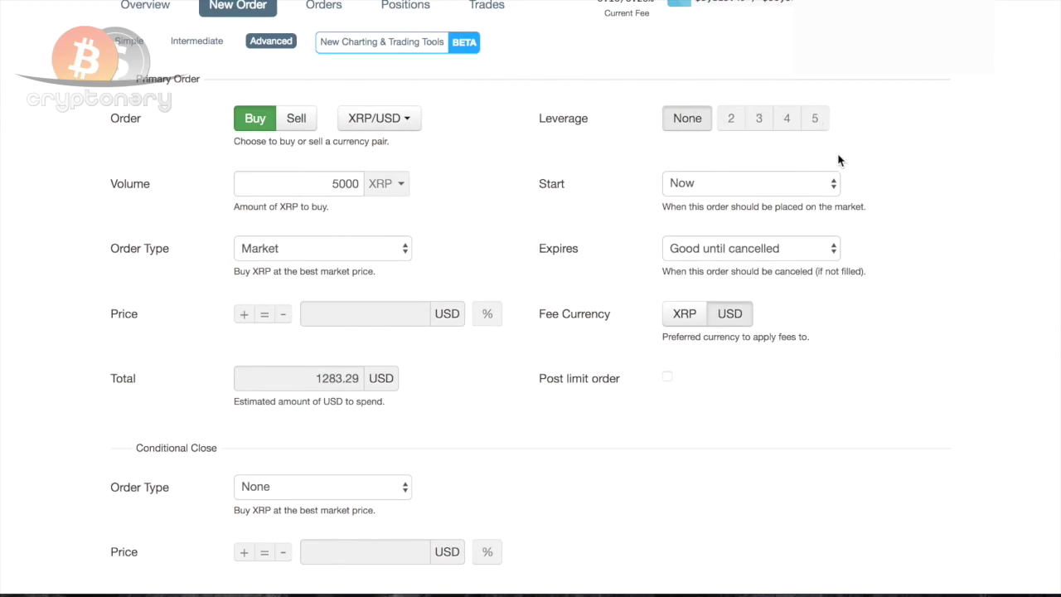
{"action": "left_click", "coordinate": [673, 187]}
{"action": "left_click", "coordinate": [573, 200]}
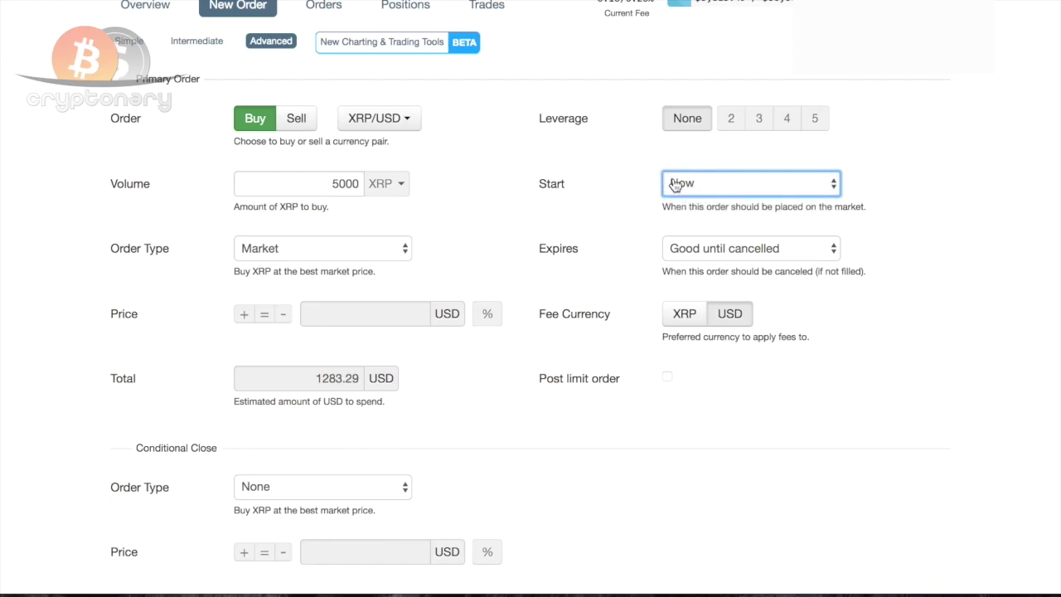
{"action": "left_click", "coordinate": [942, 220]}
{"action": "left_click", "coordinate": [676, 185]}
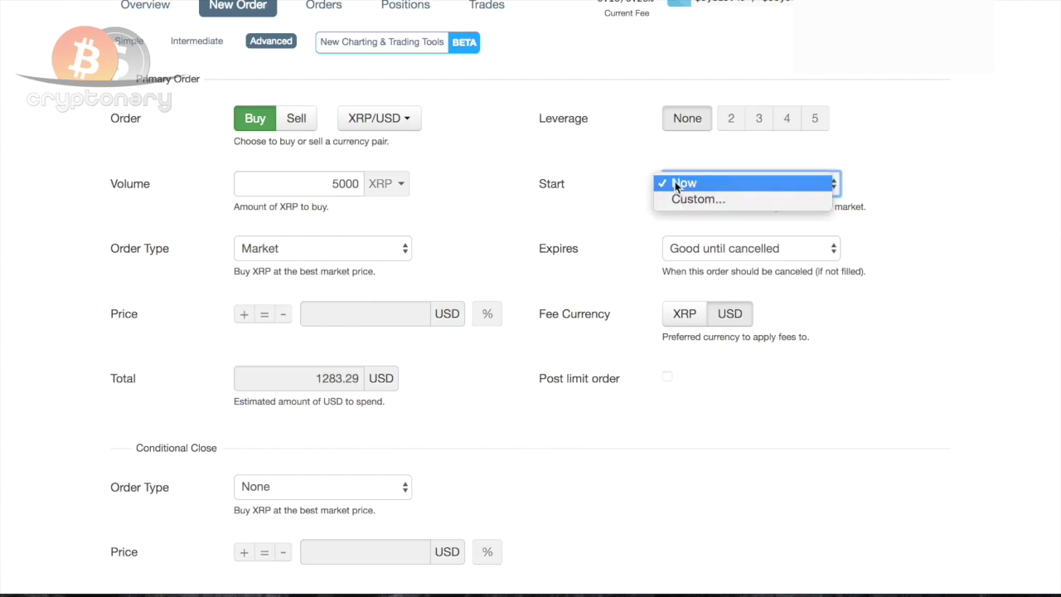
{"action": "left_click", "coordinate": [679, 188]}
{"action": "scroll", "coordinate": [613, 215], "scroll_direction": "up", "scroll_amount": 1}
{"action": "scroll", "coordinate": [614, 215], "scroll_direction": "up", "scroll_amount": 1}
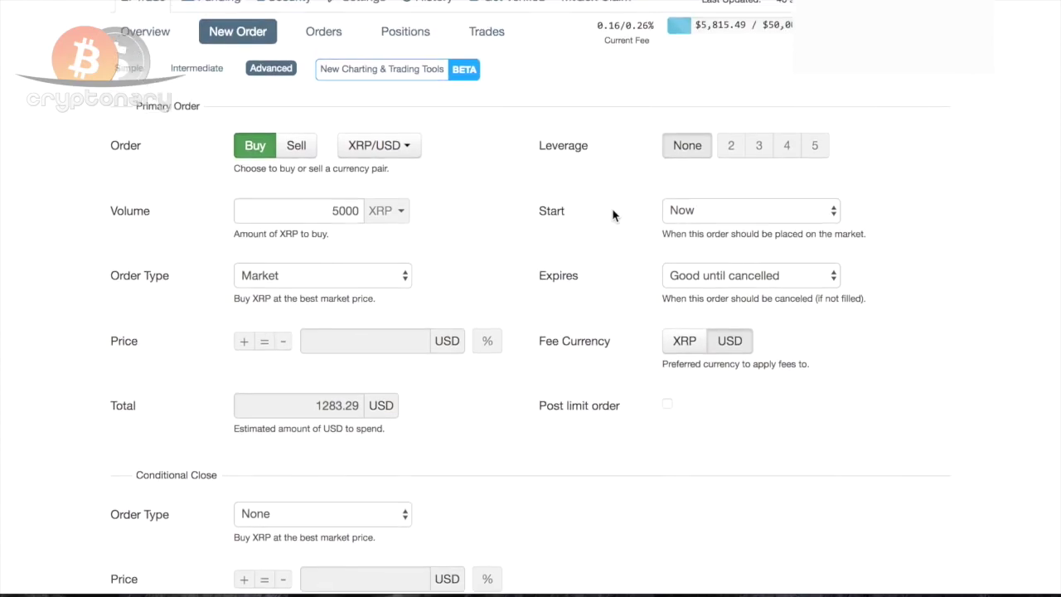
{"action": "scroll", "coordinate": [613, 216], "scroll_direction": "down", "scroll_amount": 1}
{"action": "scroll", "coordinate": [613, 216], "scroll_direction": "up", "scroll_amount": 1}
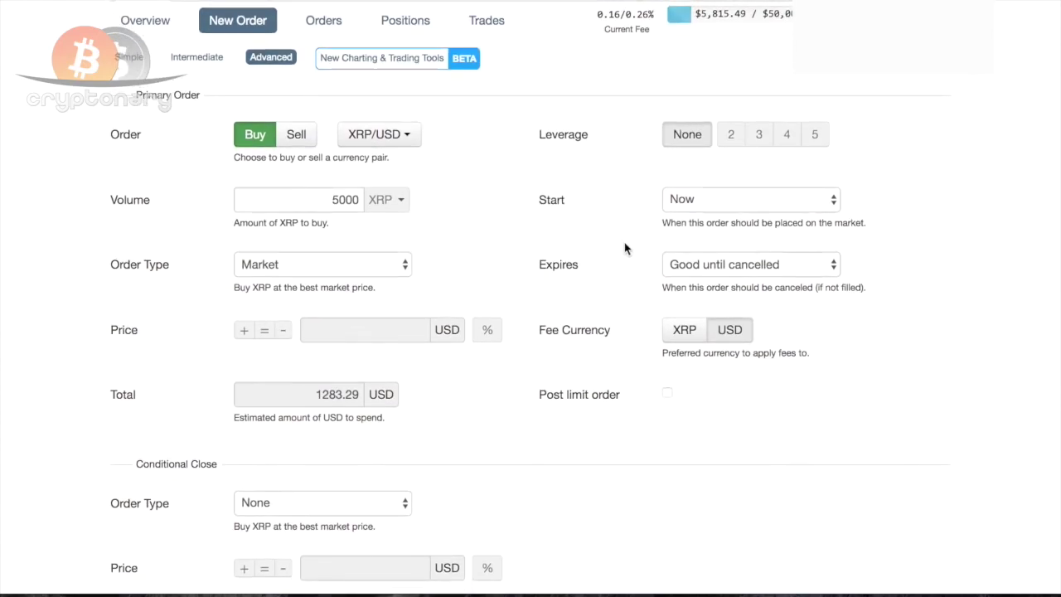
{"action": "left_click", "coordinate": [674, 264]}
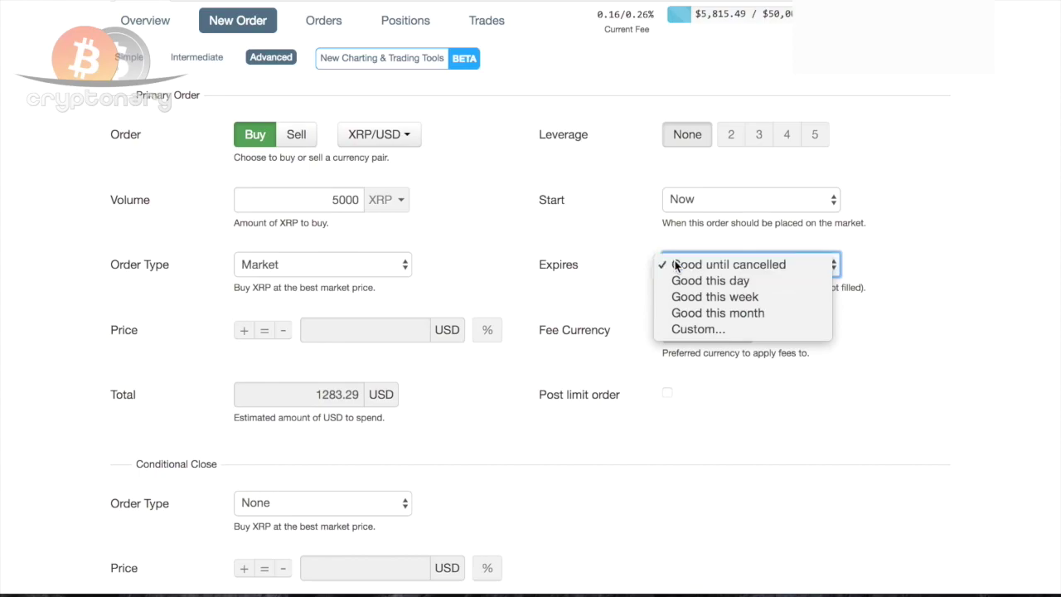
{"action": "left_click", "coordinate": [675, 263]}
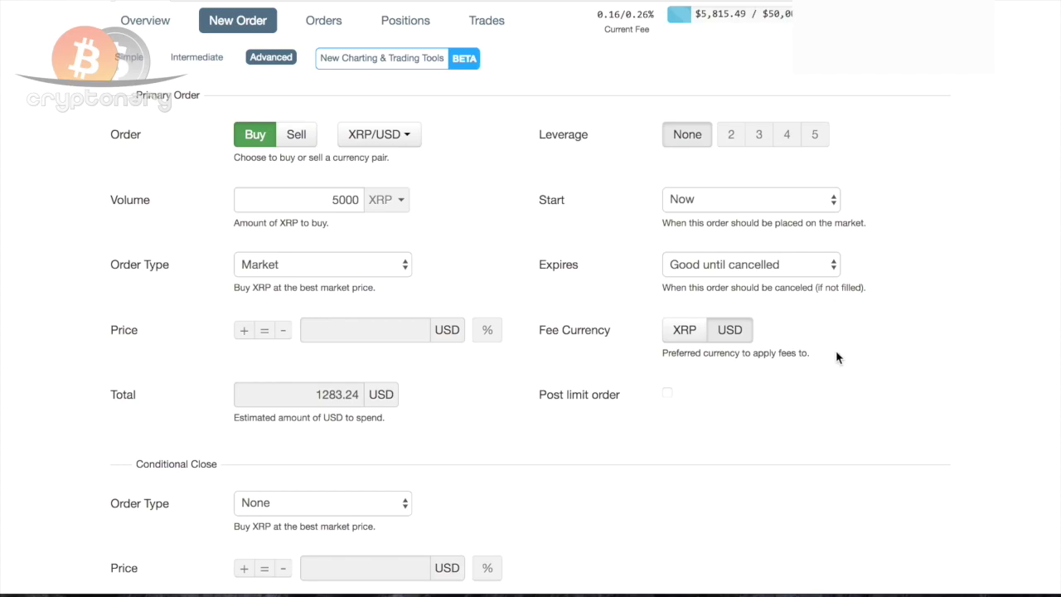
{"action": "left_click", "coordinate": [681, 334]}
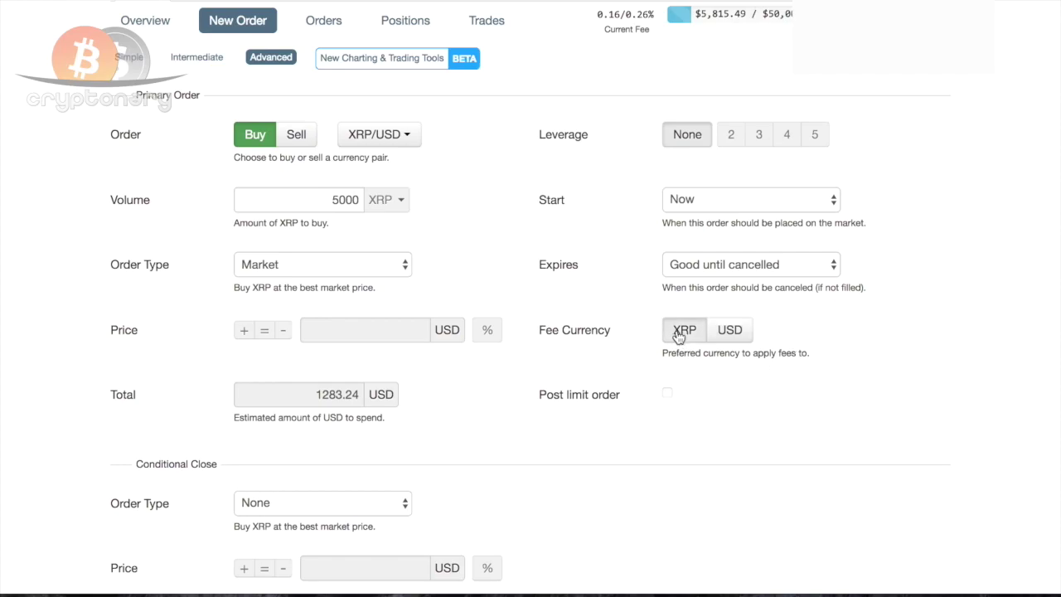
Step: Browse the conditional close order types, leaving the close as None
{"action": "scroll", "coordinate": [793, 365], "scroll_direction": "down", "scroll_amount": 3}
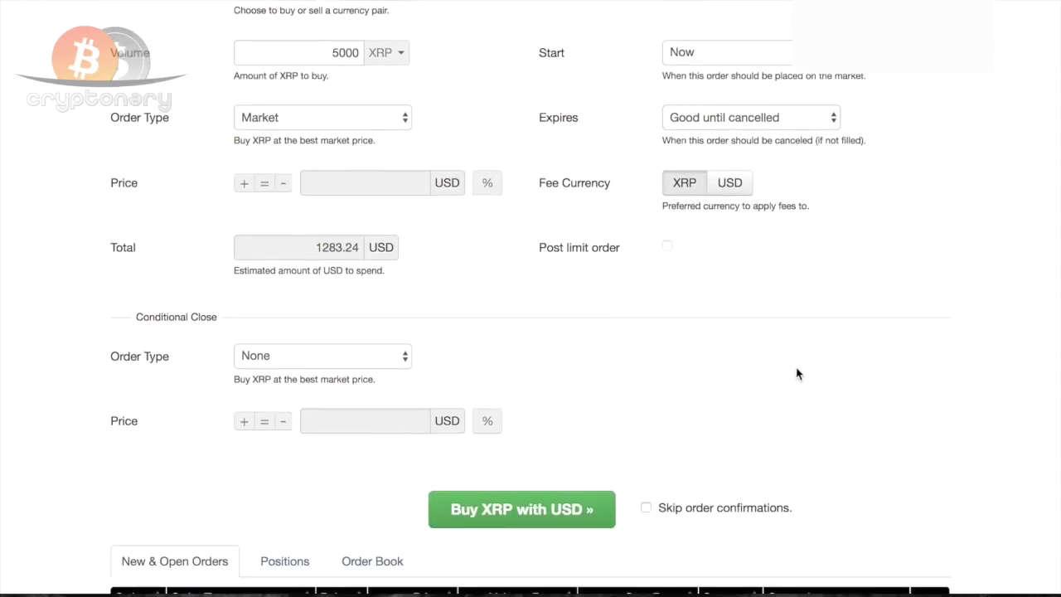
{"action": "left_click", "coordinate": [279, 355]}
{"action": "left_click", "coordinate": [671, 359]}
{"action": "scroll", "coordinate": [190, 318], "scroll_direction": "down", "scroll_amount": 5}
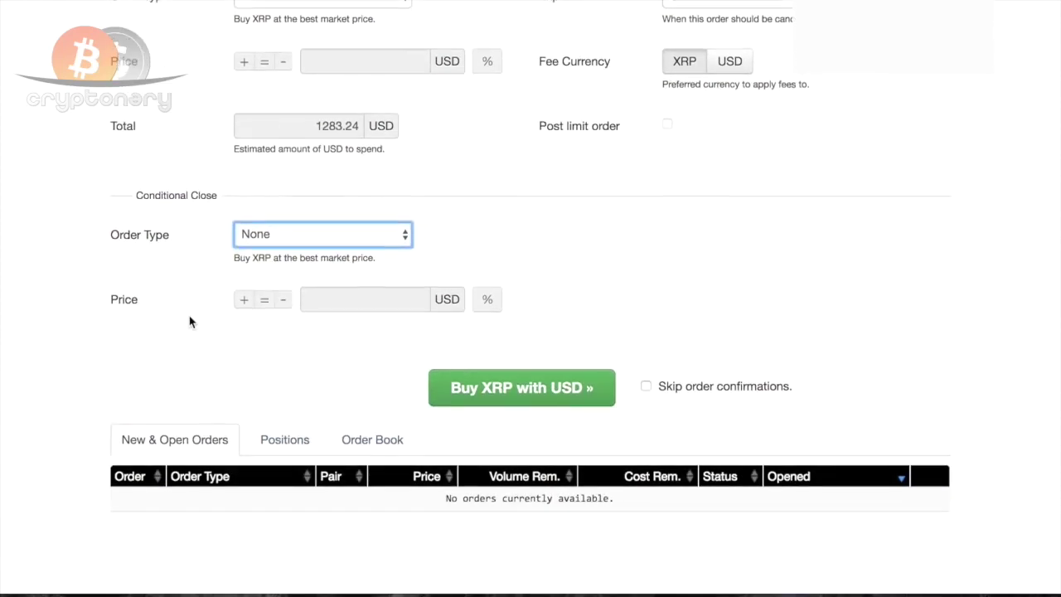
{"action": "scroll", "coordinate": [190, 319], "scroll_direction": "up", "scroll_amount": 3}
{"action": "left_click", "coordinate": [308, 271]}
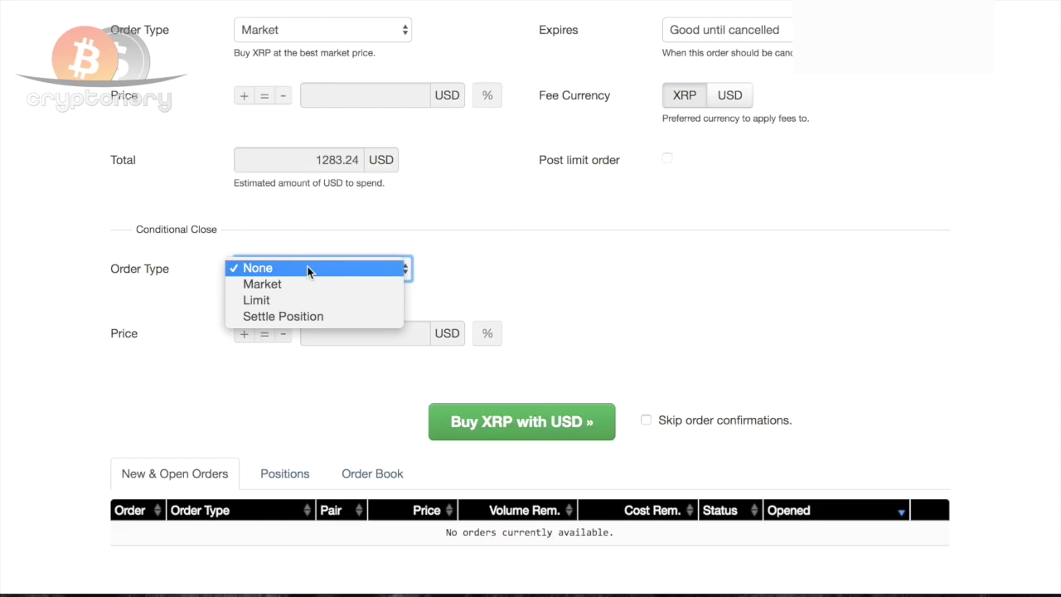
{"action": "left_click", "coordinate": [343, 270]}
{"action": "left_click", "coordinate": [99, 232]}
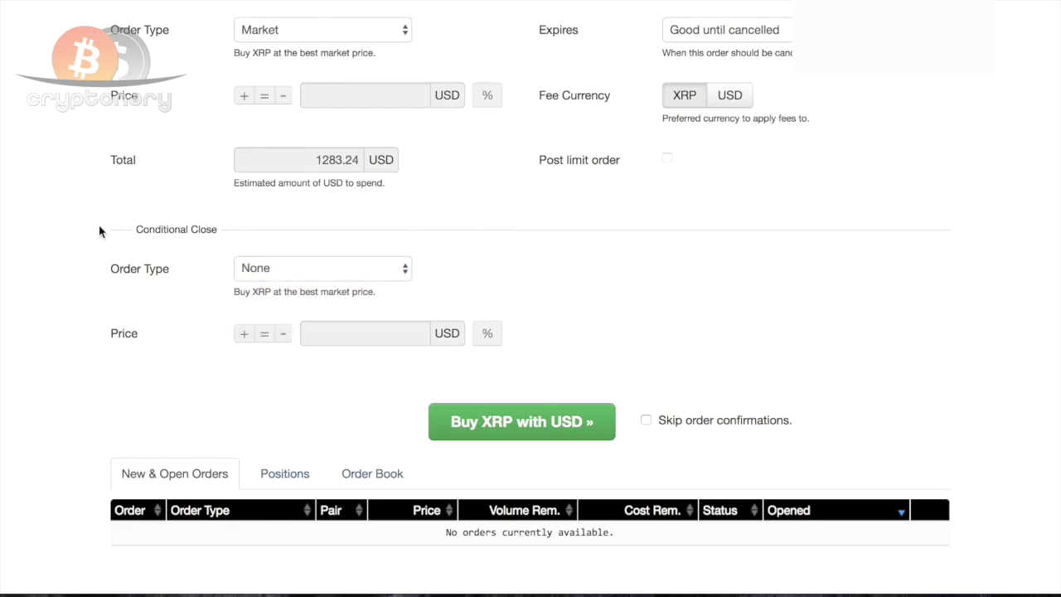
Step: Set the conditional close order type to Market
{"action": "left_click", "coordinate": [292, 276]}
{"action": "left_click", "coordinate": [271, 284]}
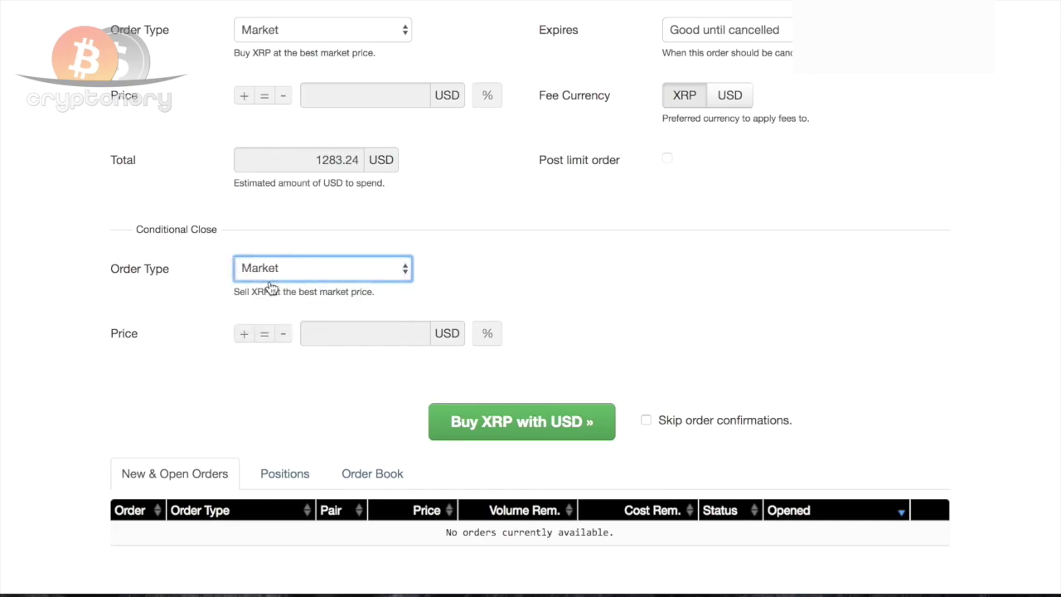
{"action": "left_click", "coordinate": [575, 274]}
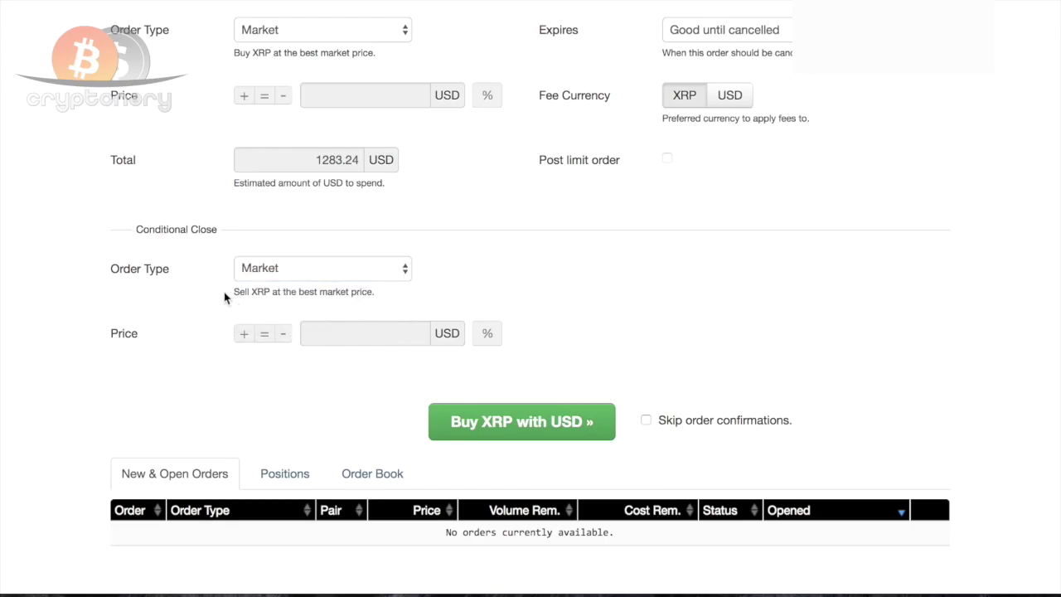
{"action": "left_click", "coordinate": [464, 296]}
{"action": "scroll", "coordinate": [261, 286], "scroll_direction": "up", "scroll_amount": 5}
{"action": "left_click", "coordinate": [269, 192]}
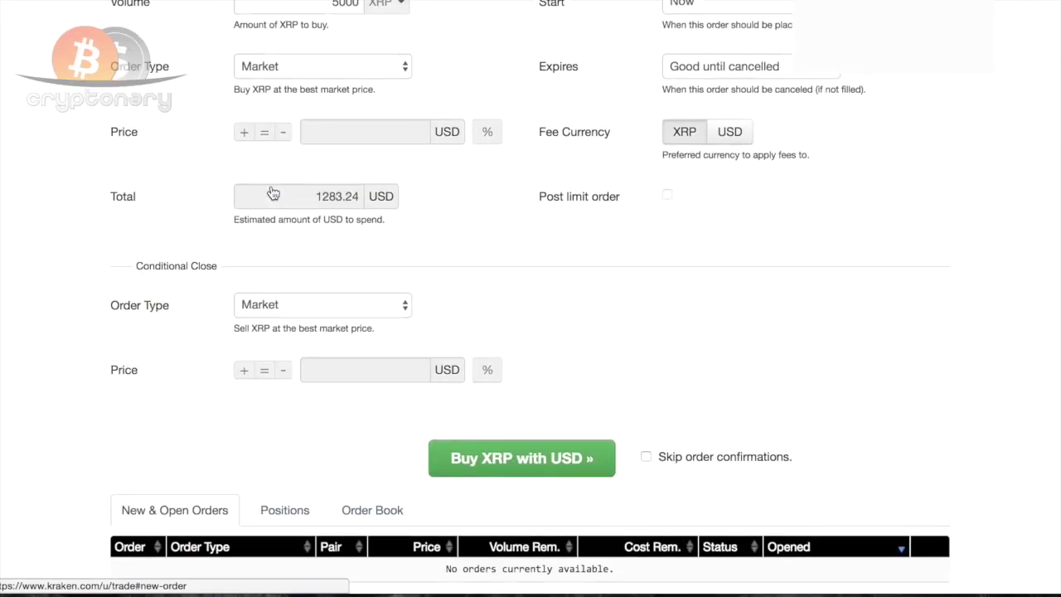
Step: Review the conditional close order types, keeping Market selected
{"action": "scroll", "coordinate": [273, 249], "scroll_direction": "down", "scroll_amount": 1}
{"action": "left_click", "coordinate": [276, 276]}
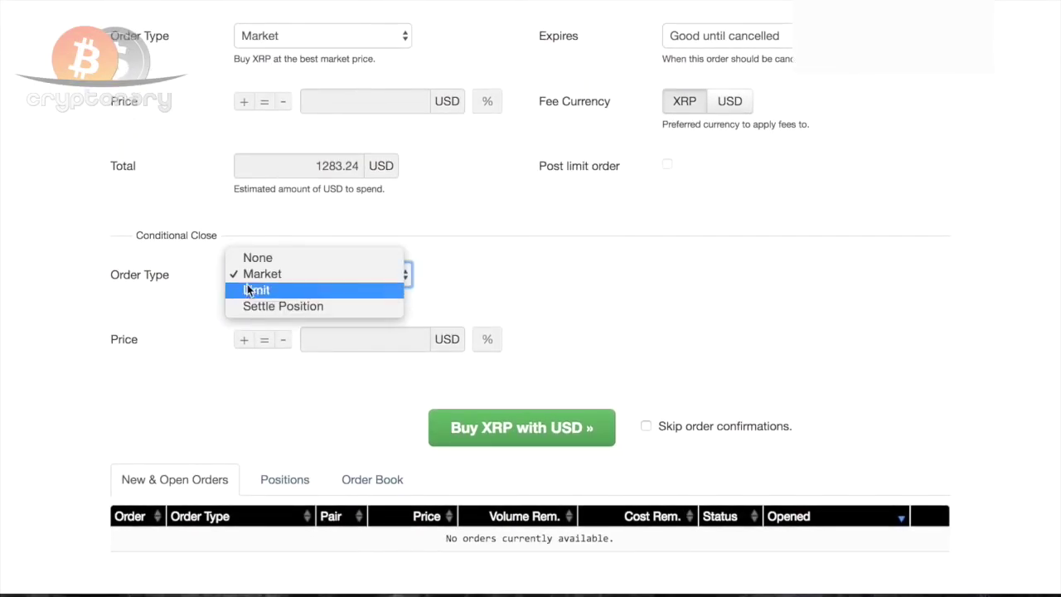
{"action": "left_click", "coordinate": [246, 276]}
{"action": "left_click", "coordinate": [246, 274]}
{"action": "left_click", "coordinate": [358, 378]}
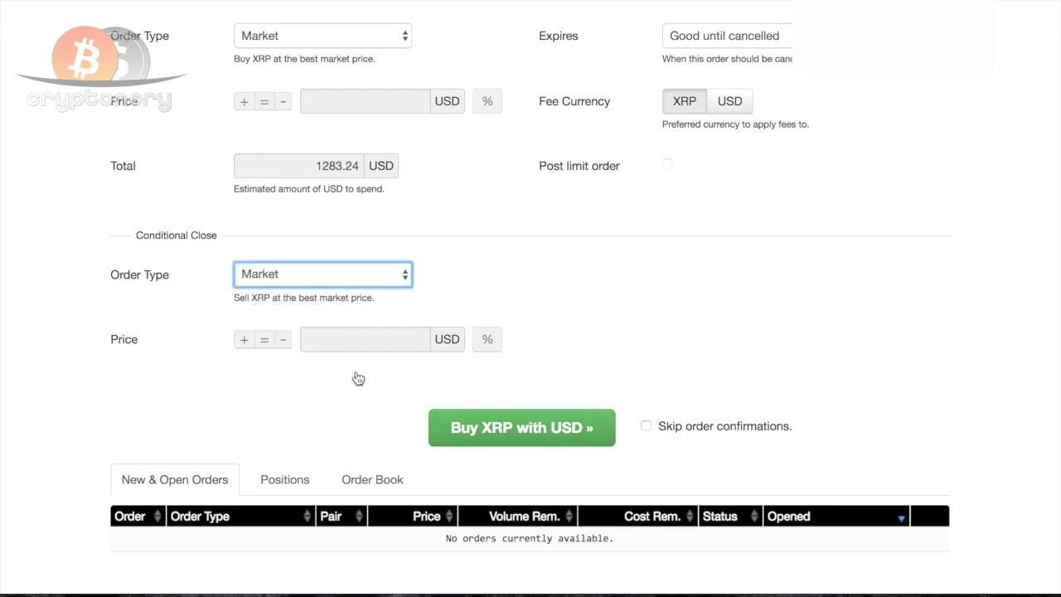
Step: Set a Limit close at +5% above market, then reset the conditional close to None
{"action": "left_click", "coordinate": [346, 339]}
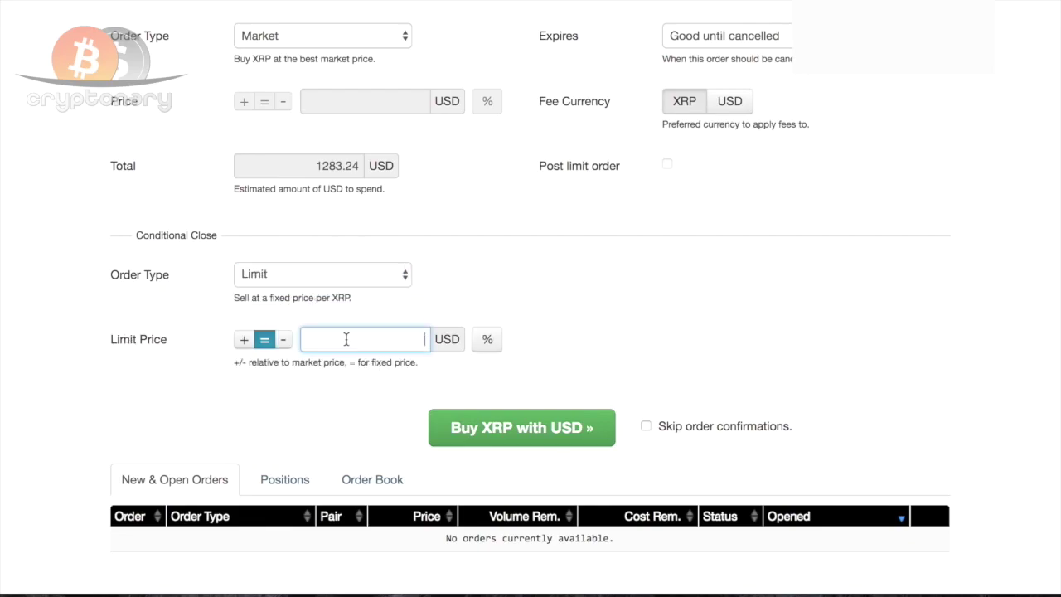
{"action": "type", "text": "0.5"}
{"action": "left_click", "coordinate": [487, 338]}
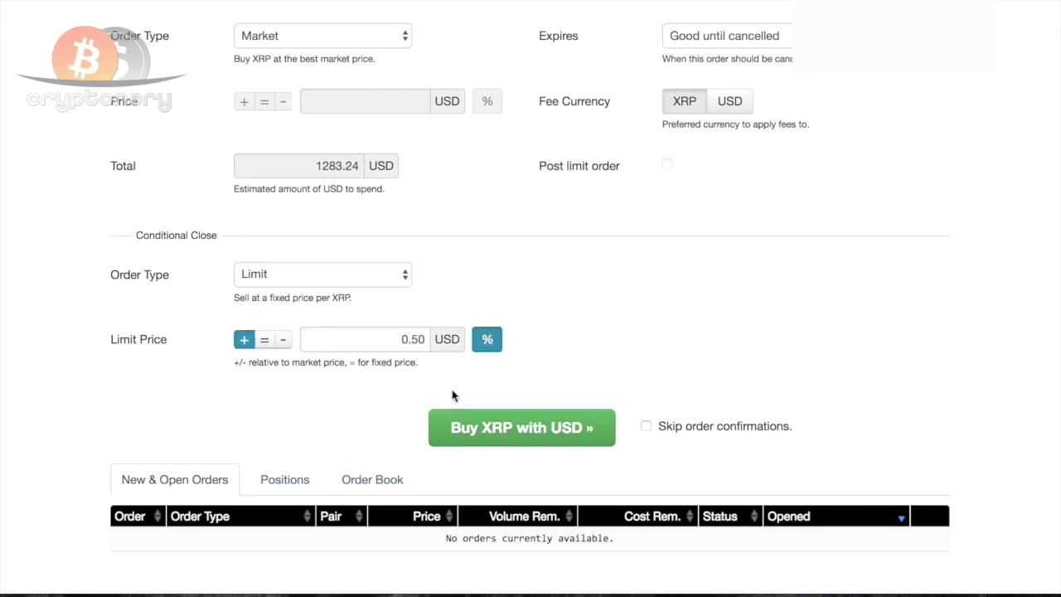
{"action": "left_click", "coordinate": [398, 341]}
{"action": "type", "text": "5"}
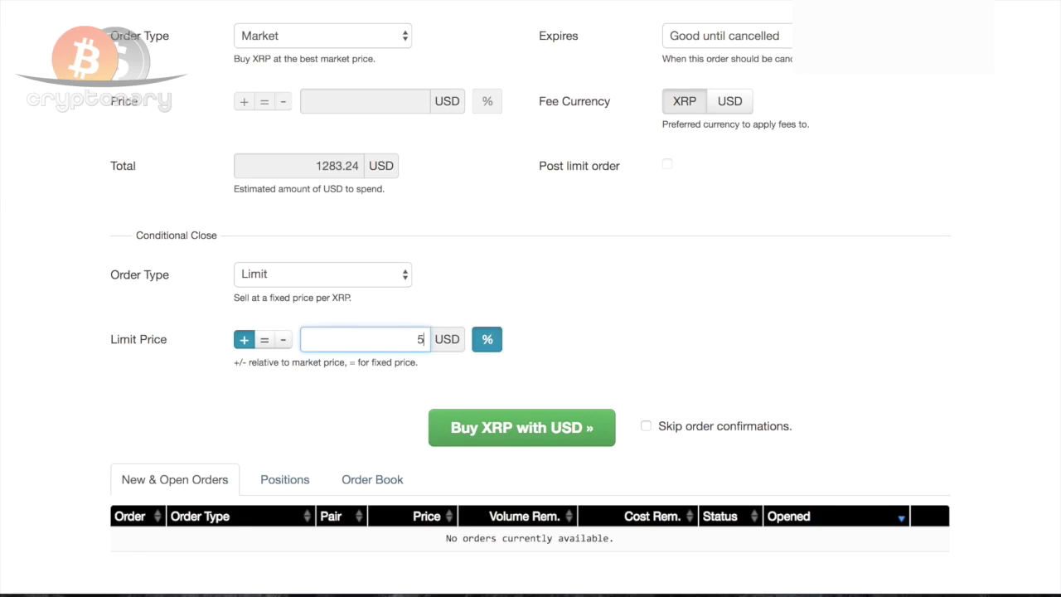
{"action": "left_click", "coordinate": [672, 346]}
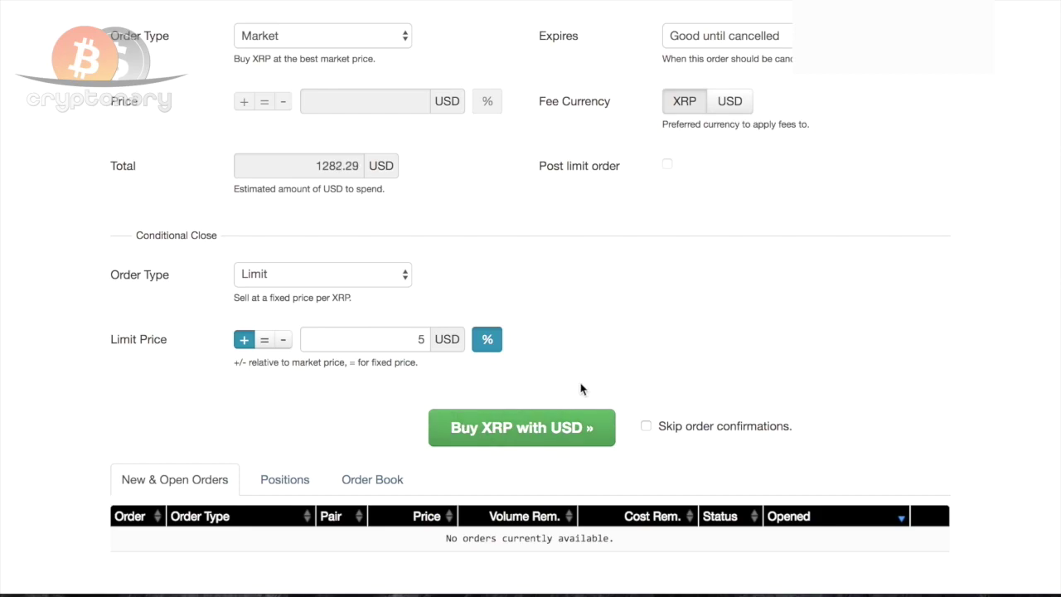
{"action": "left_click", "coordinate": [406, 274]}
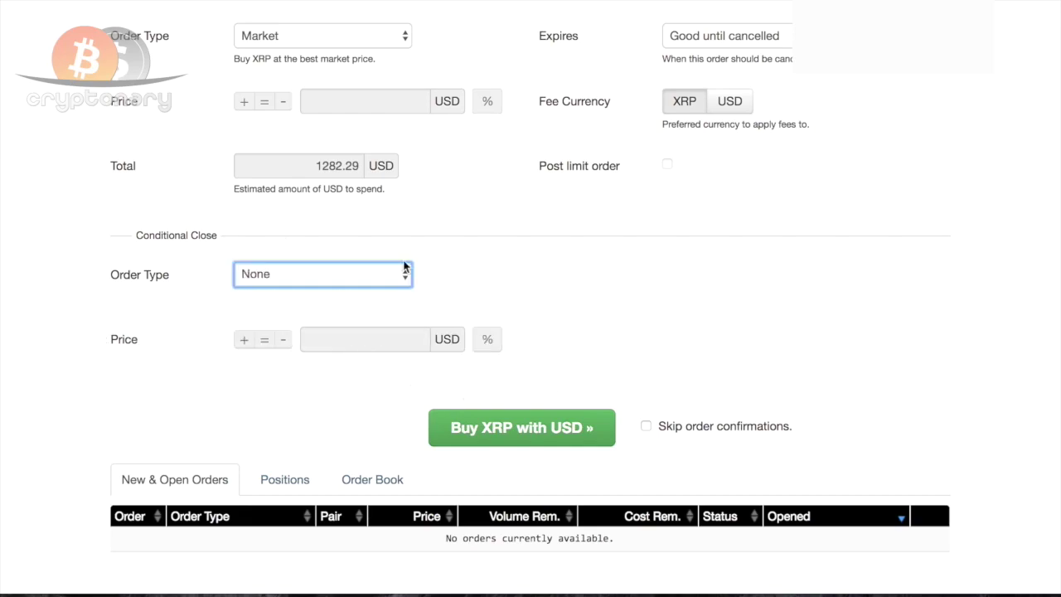
Step: In the Simple form, enter a Market buy of 500 XRP, estimated at 128.22 USD
{"action": "scroll", "coordinate": [406, 268], "scroll_direction": "up", "scroll_amount": 5}
{"action": "scroll", "coordinate": [406, 268], "scroll_direction": "up", "scroll_amount": 1}
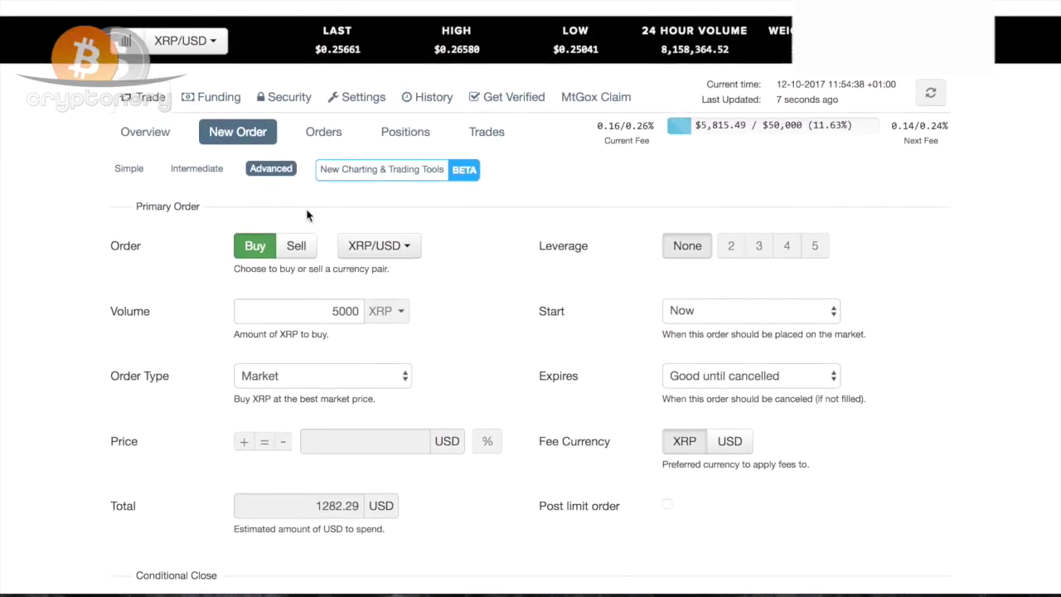
{"action": "left_click", "coordinate": [120, 170]}
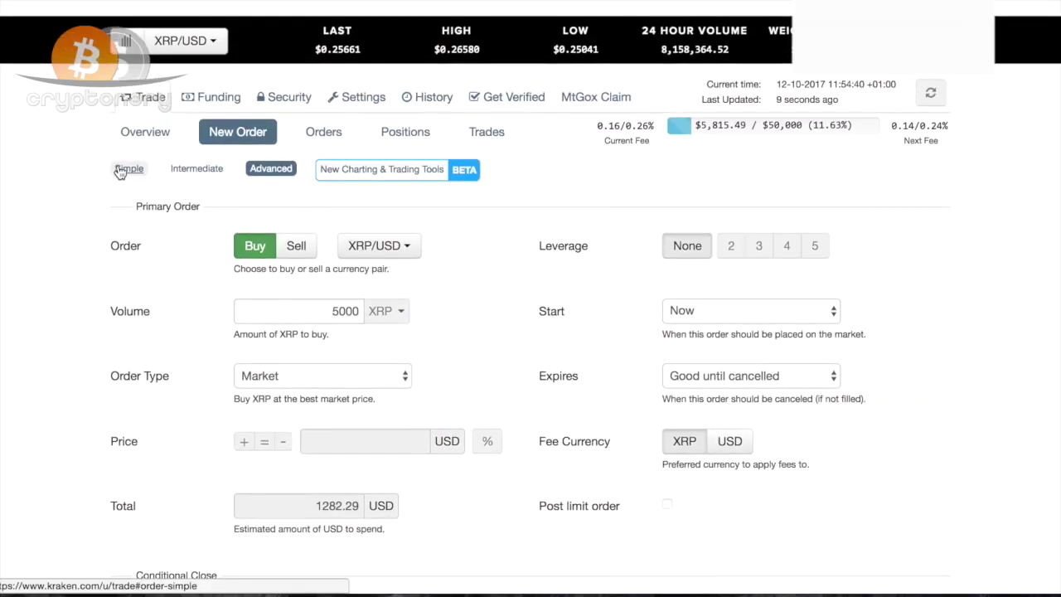
{"action": "scroll", "coordinate": [108, 241], "scroll_direction": "down", "scroll_amount": 1}
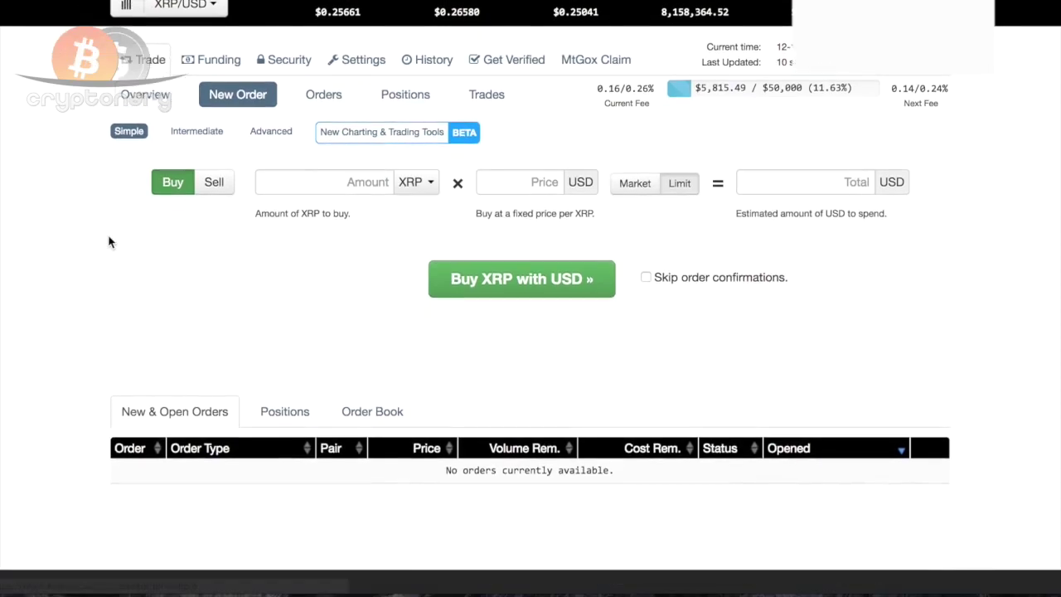
{"action": "left_click", "coordinate": [624, 184]}
{"action": "left_click", "coordinate": [356, 182]}
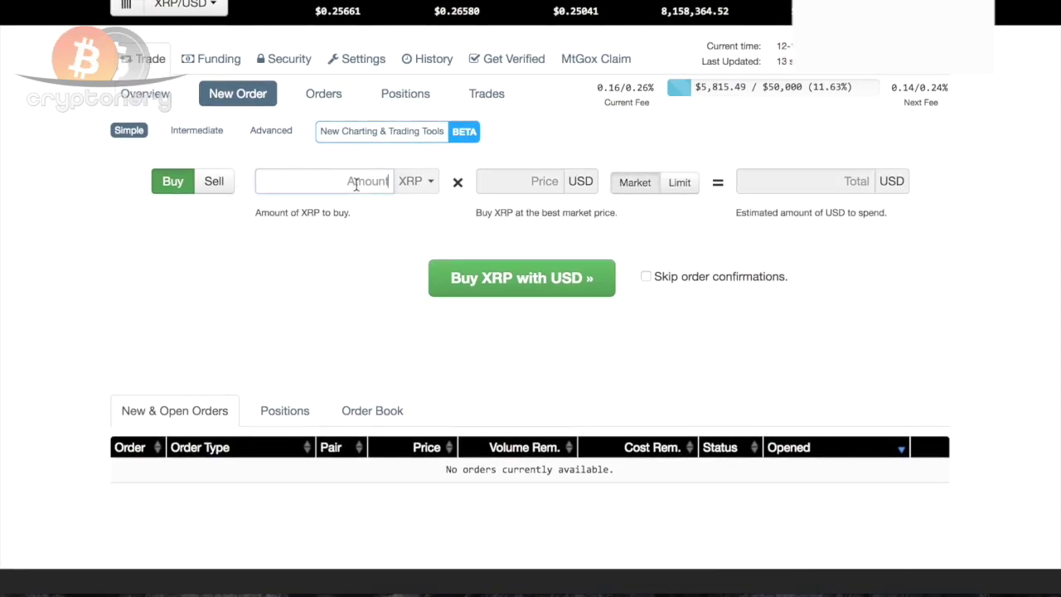
{"action": "type", "text": "500"}
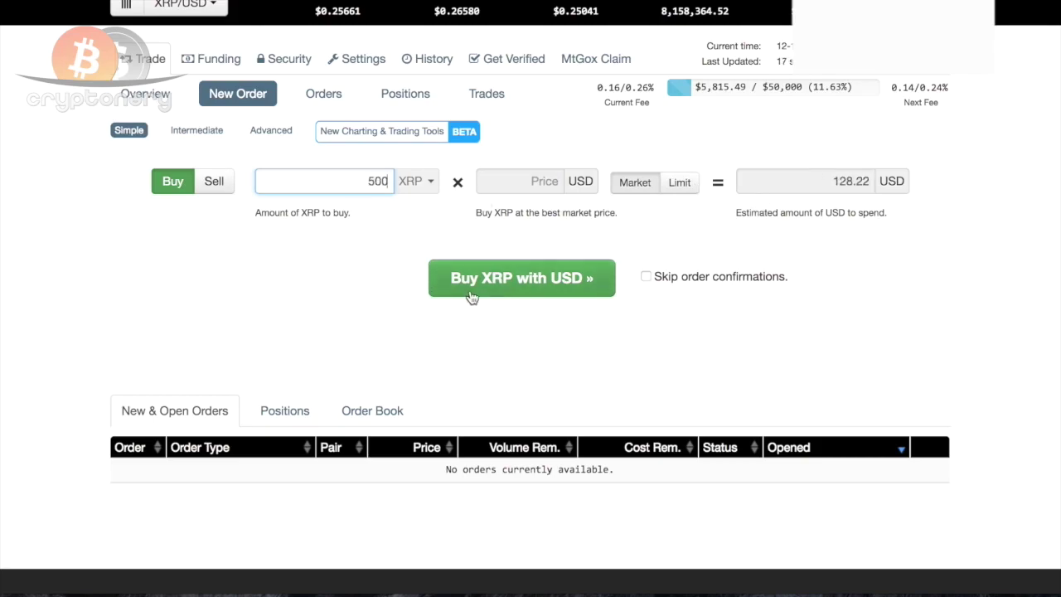
{"action": "left_click", "coordinate": [177, 130]}
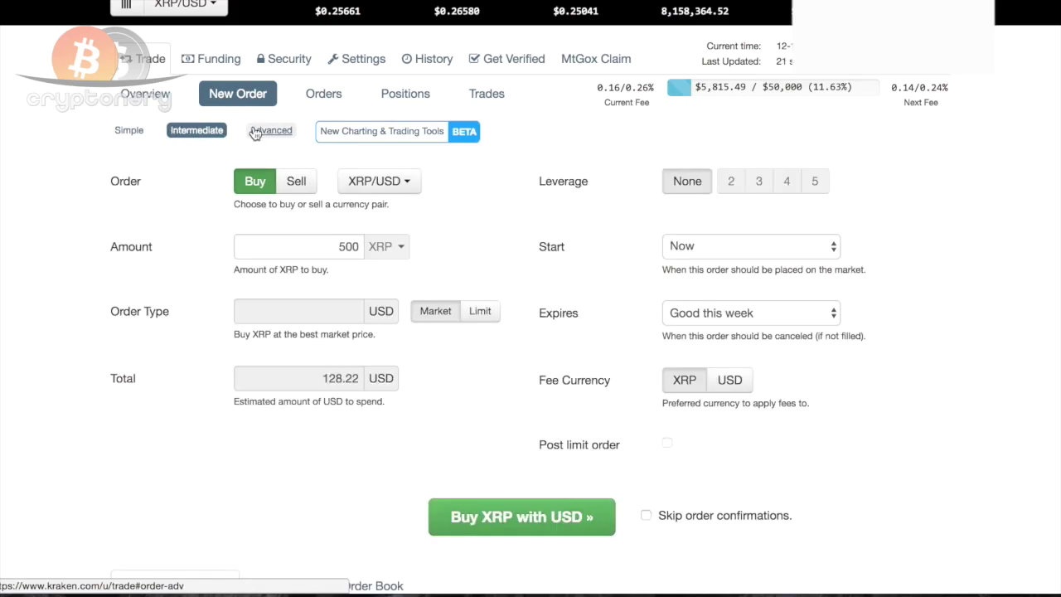
{"action": "left_click", "coordinate": [255, 132]}
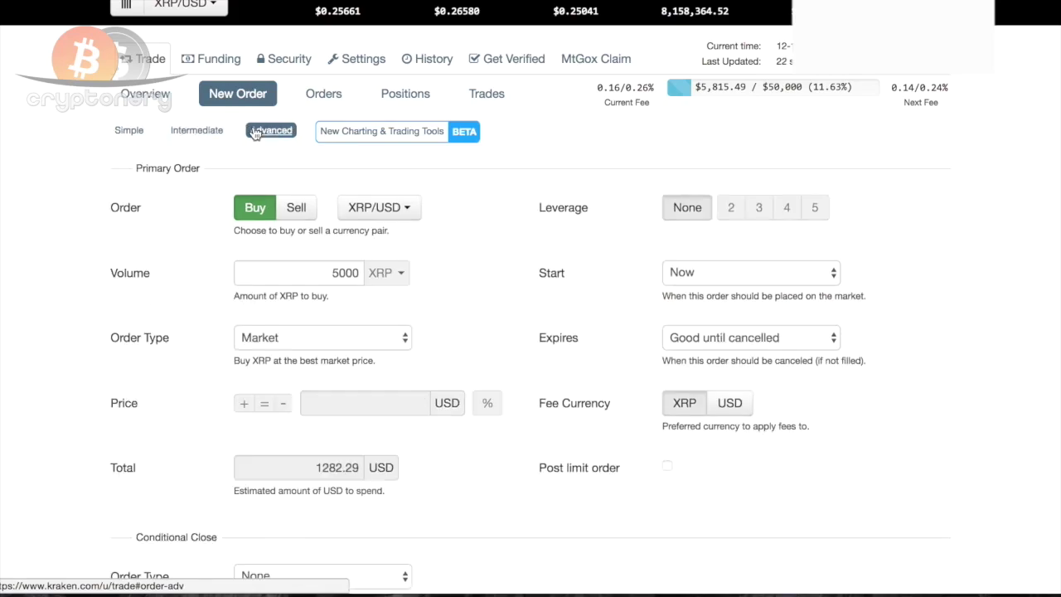
{"action": "left_click", "coordinate": [174, 133]}
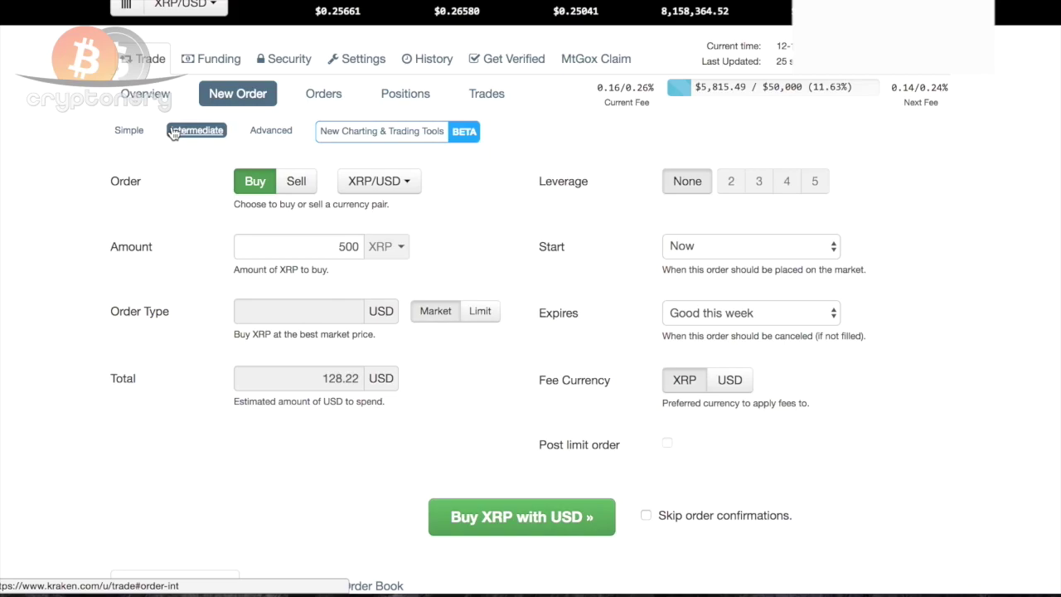
{"action": "left_click", "coordinate": [127, 131]}
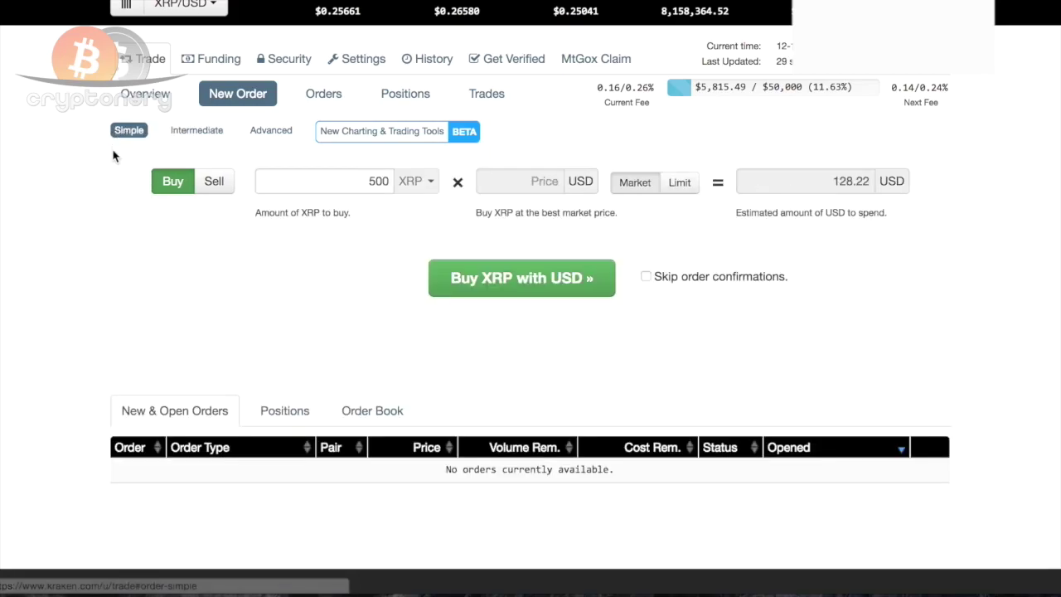
{"action": "left_click", "coordinate": [257, 132]}
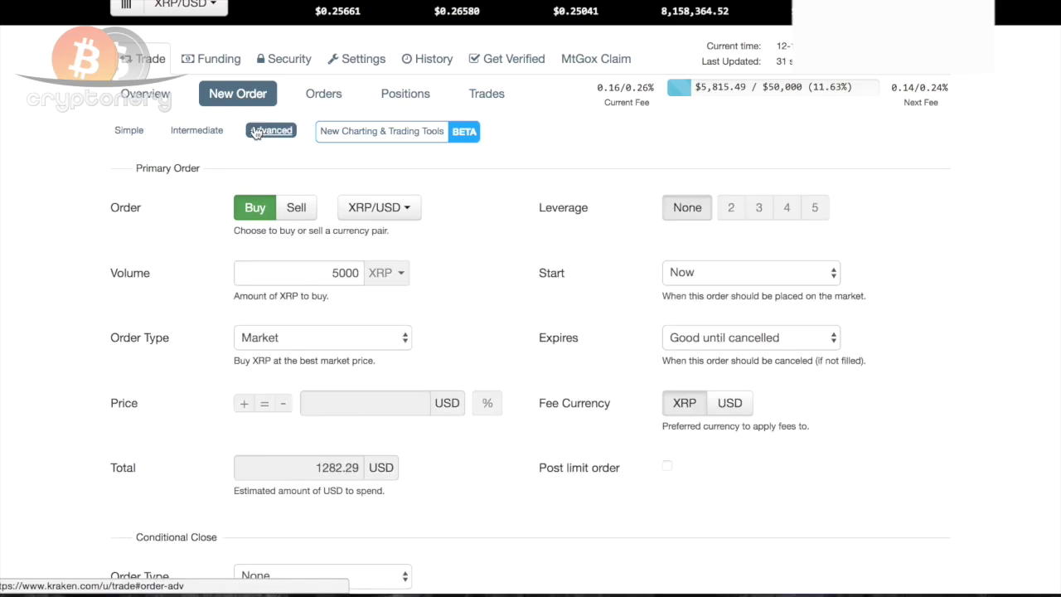
{"action": "left_click", "coordinate": [174, 133]}
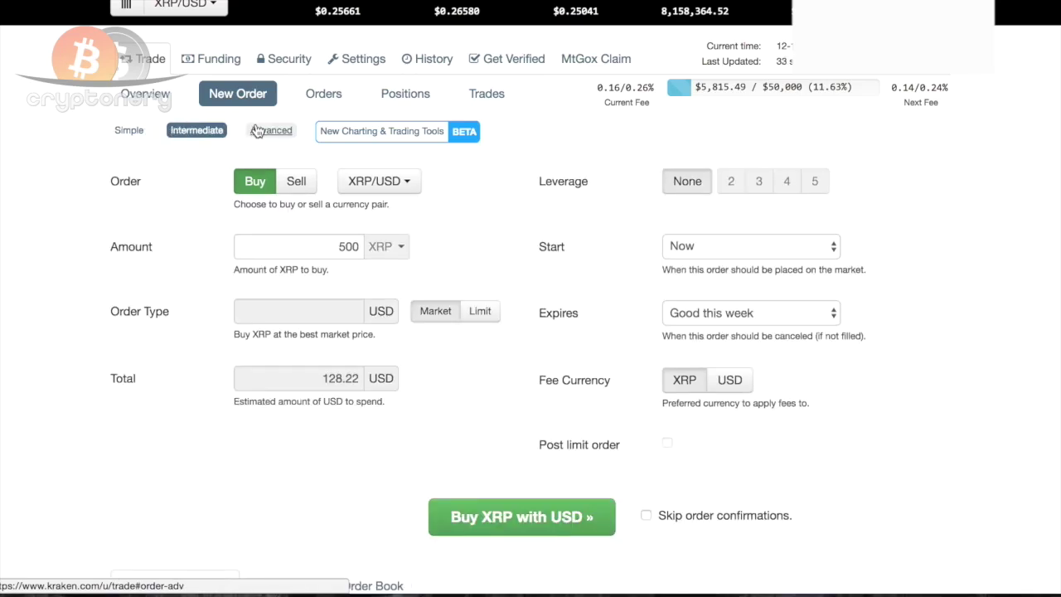
{"action": "left_click", "coordinate": [257, 131]}
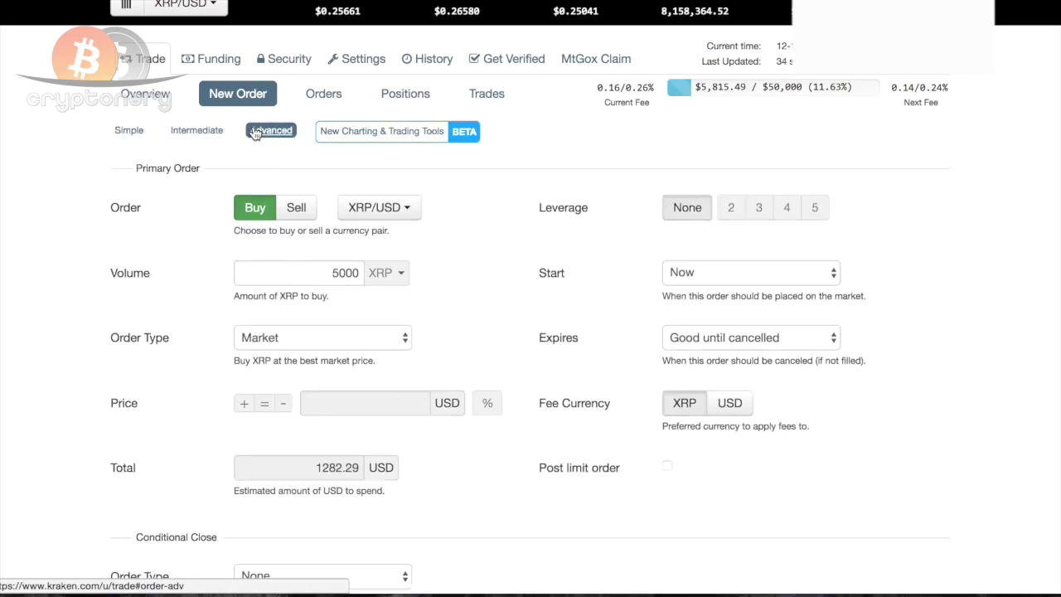
{"action": "left_click", "coordinate": [131, 132]}
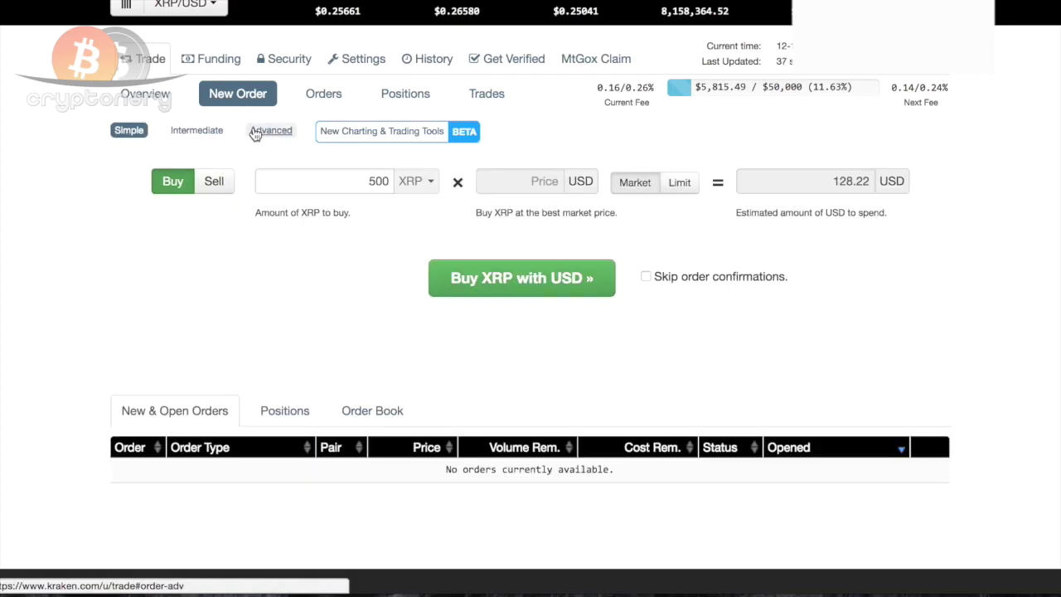